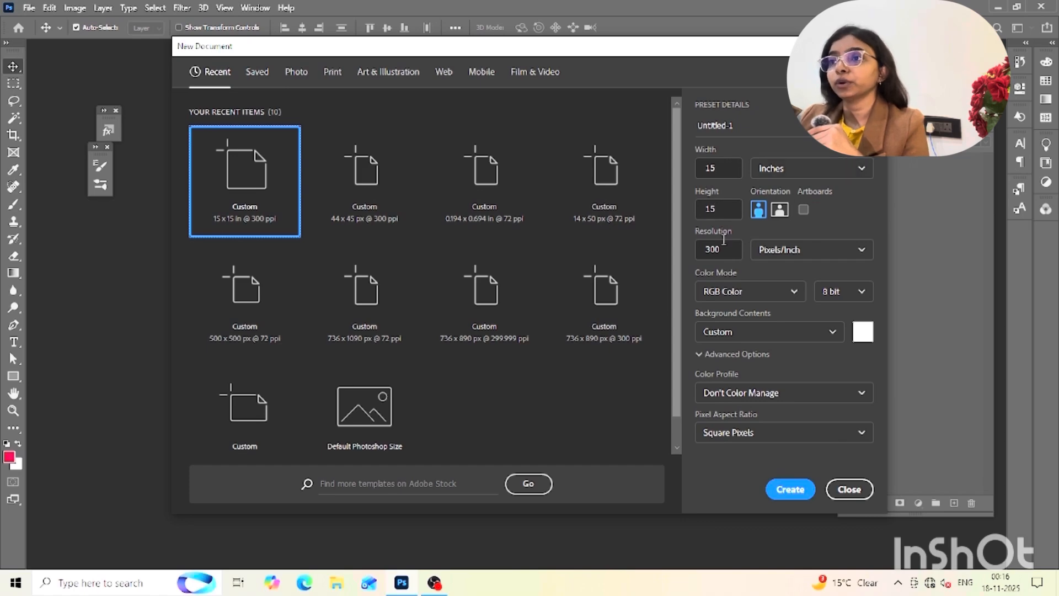
Name the new 15 x 15 inch, 300 ppi RGB document "layers" and create it
left_click(735, 125)
double_click(735, 125)
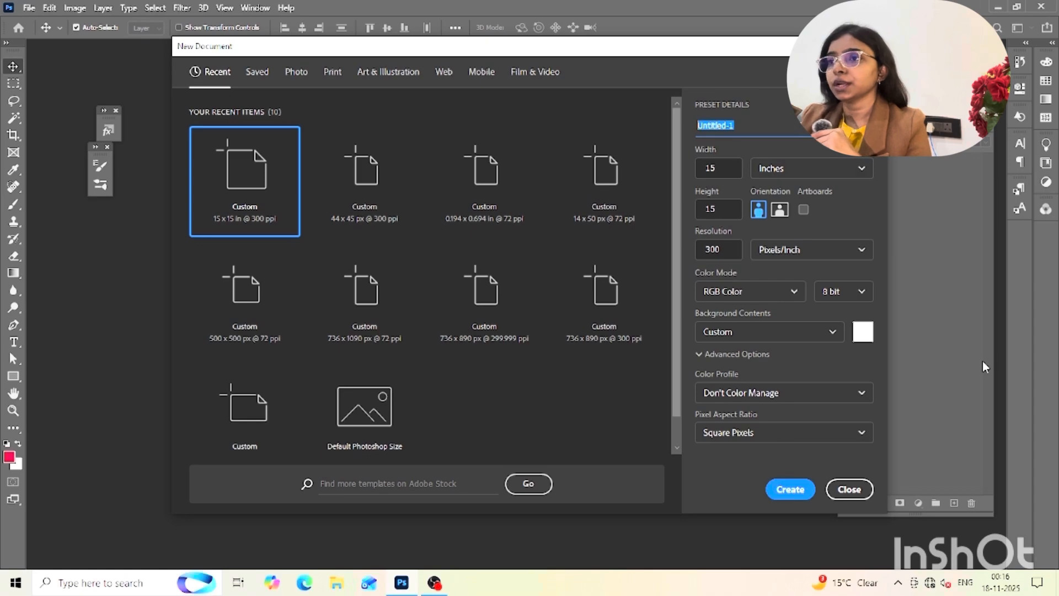
type("layersa")
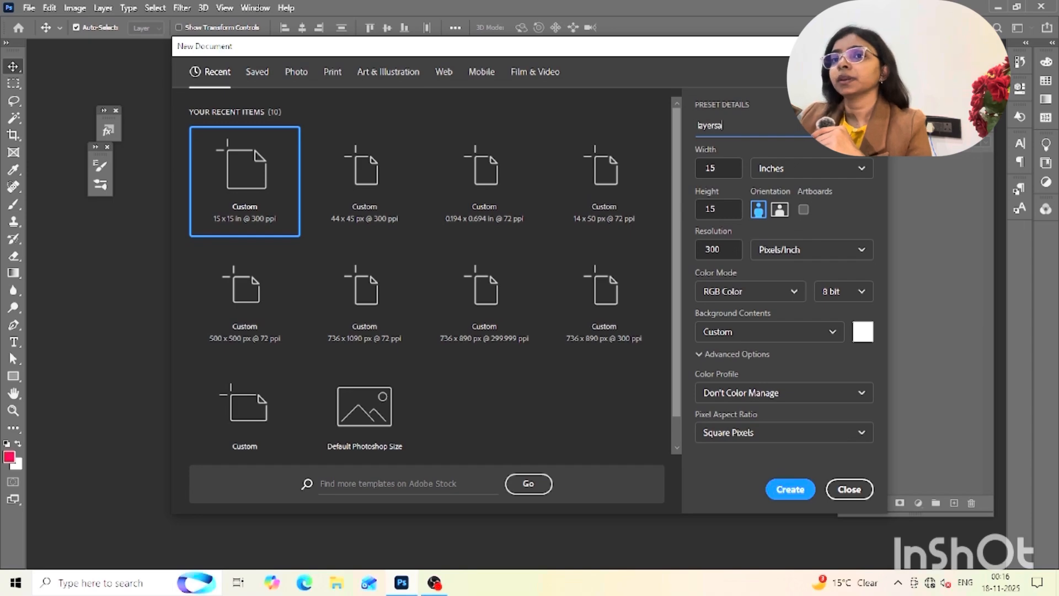
key("BackSpace")
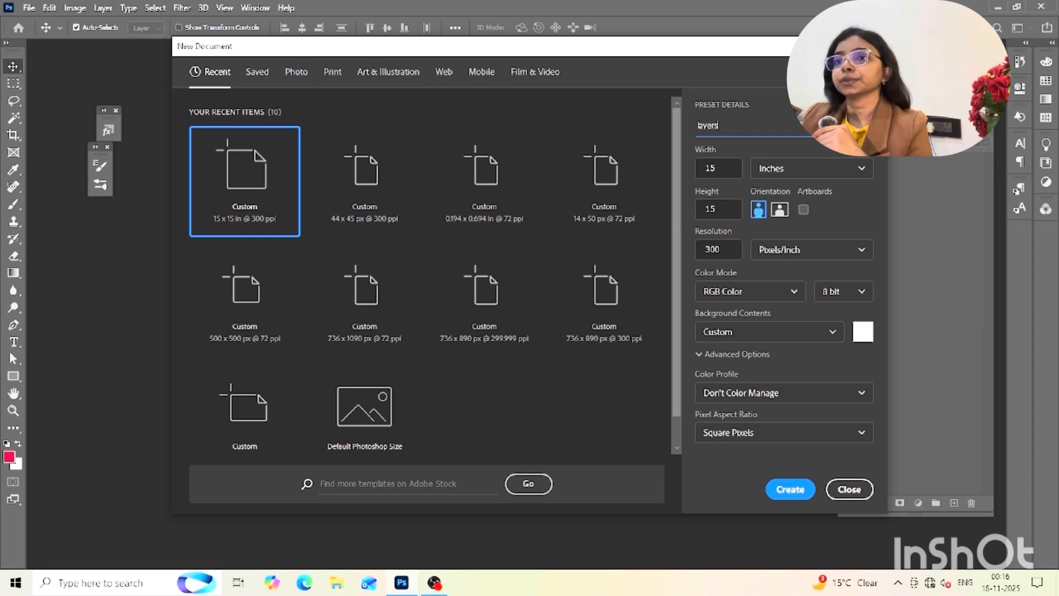
key("Return")
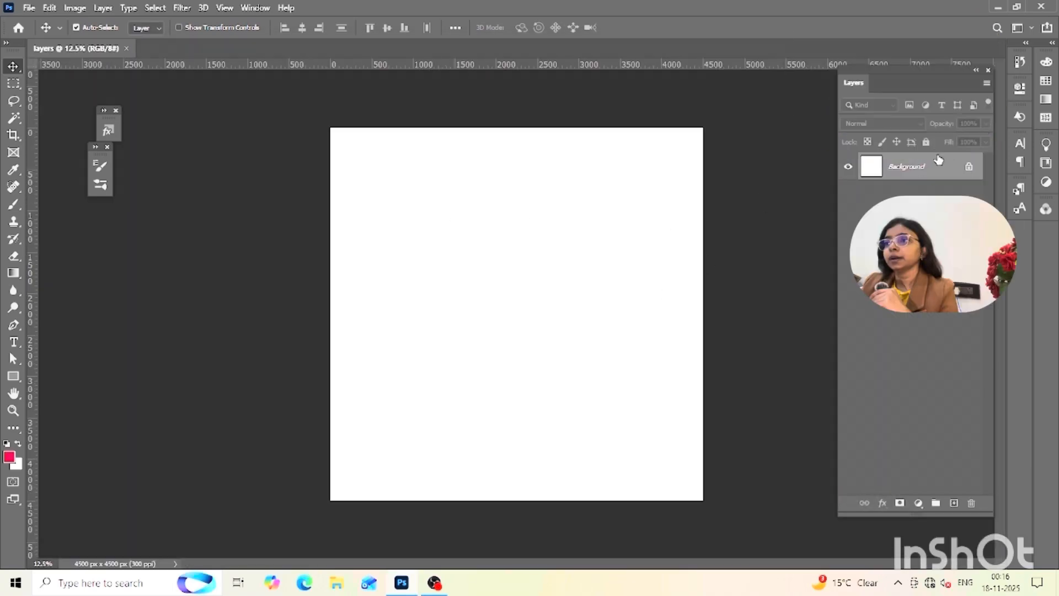
Close the Layers panel, show it again, and place it beside the canvas
left_click_drag(924, 75, 824, 83)
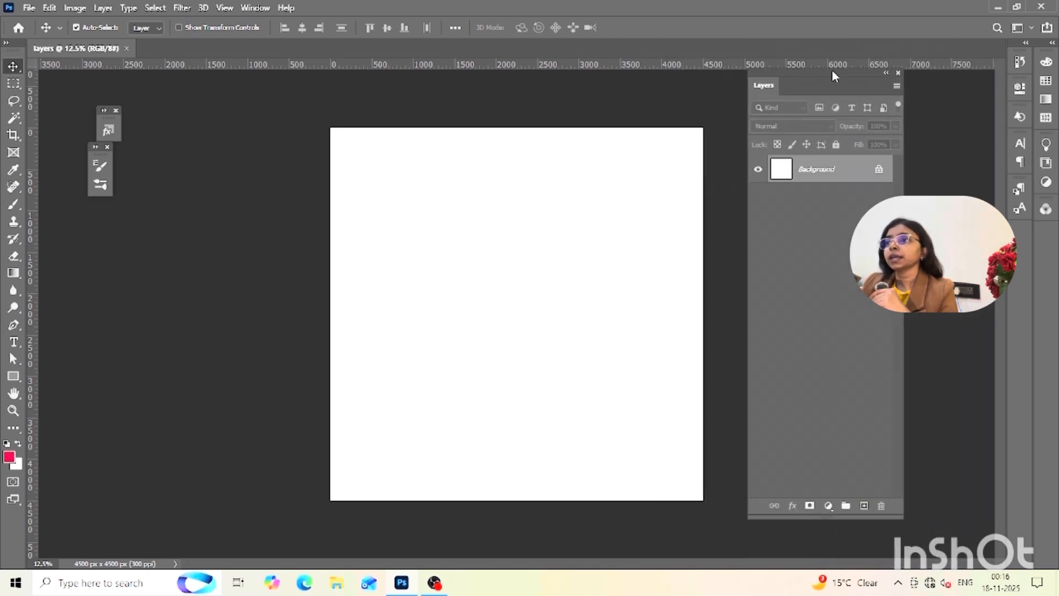
left_click(897, 73)
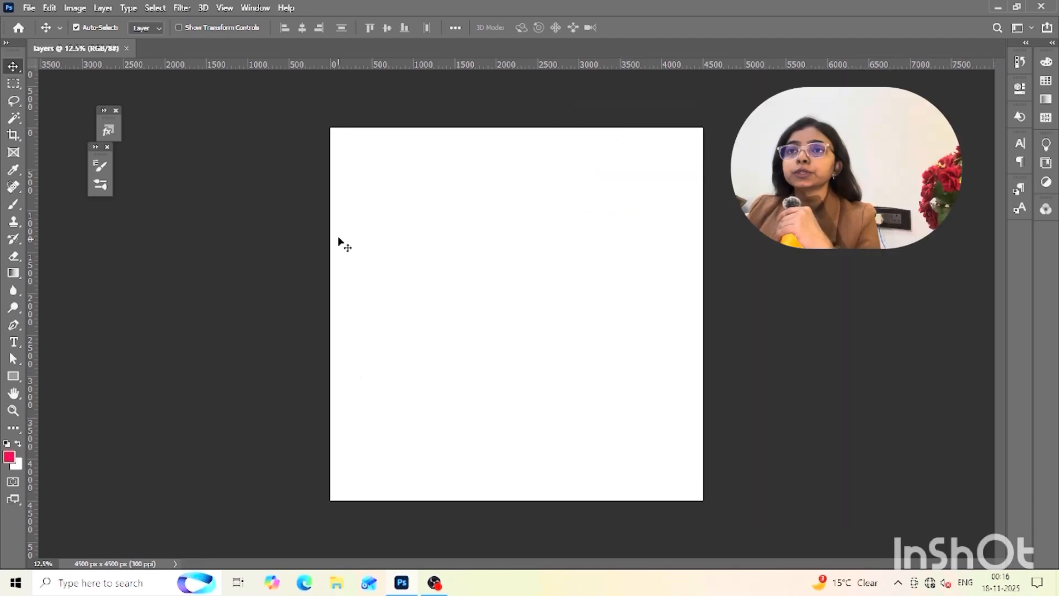
left_click(256, 9)
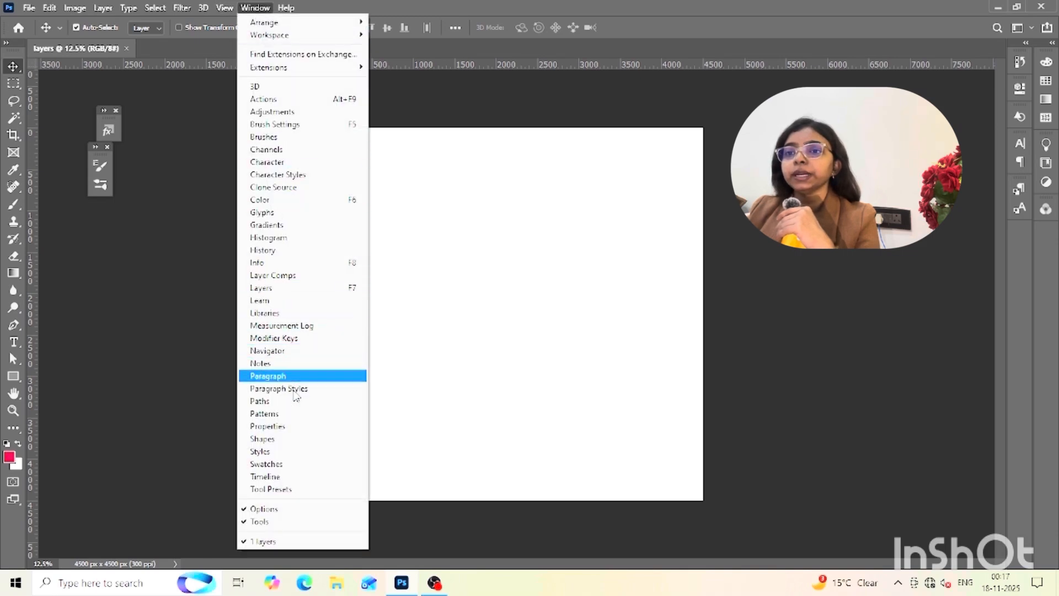
left_click(273, 291)
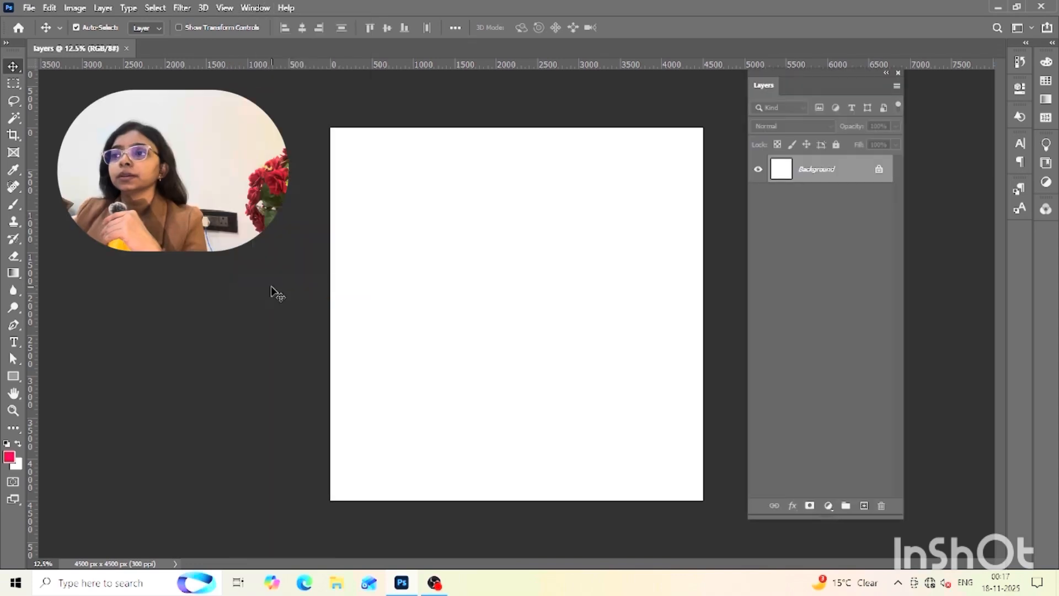
left_click_drag(832, 80, 871, 94)
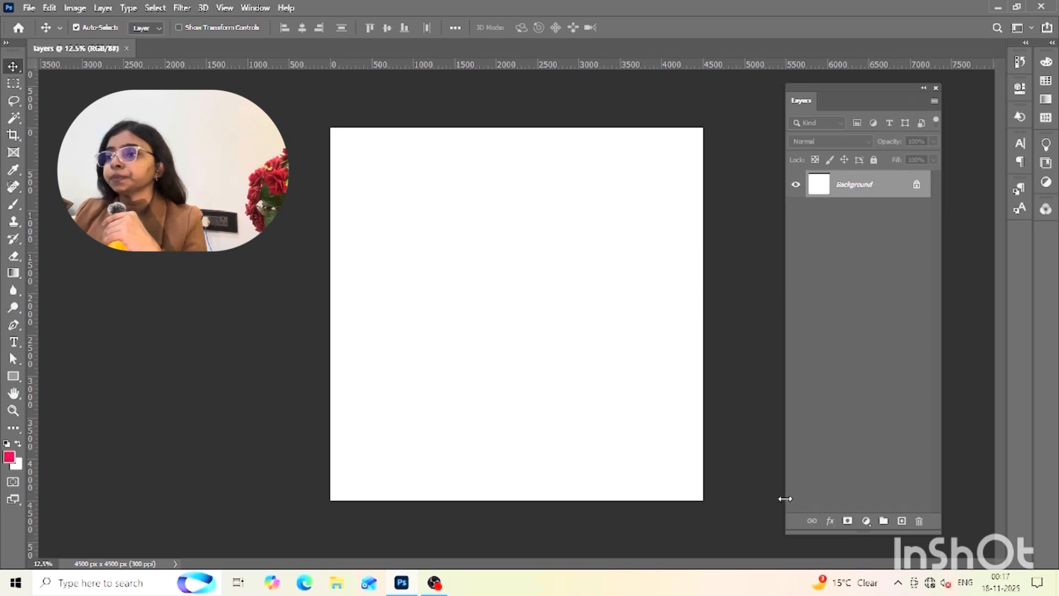
Draw a pink rectangle about 2599 by 2223 px in the upper part of the canvas
left_click(14, 376)
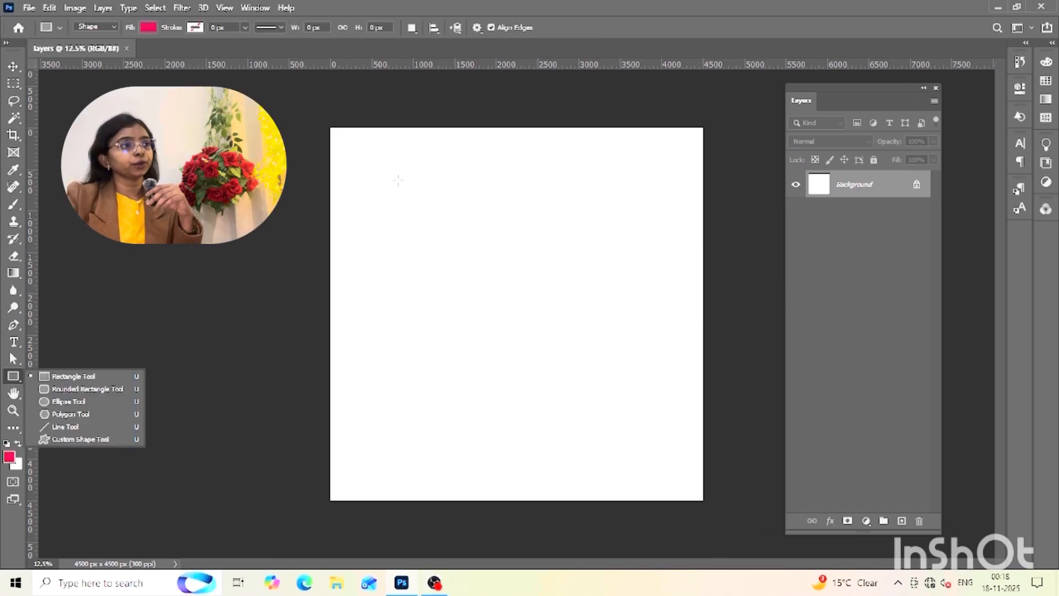
left_click_drag(385, 162, 600, 347)
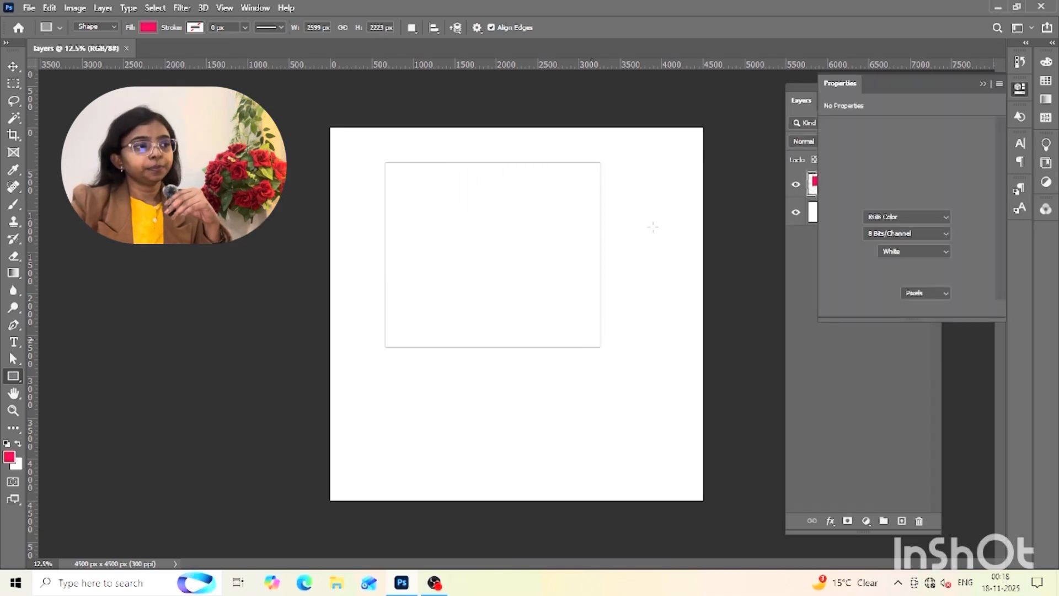
left_click(981, 84)
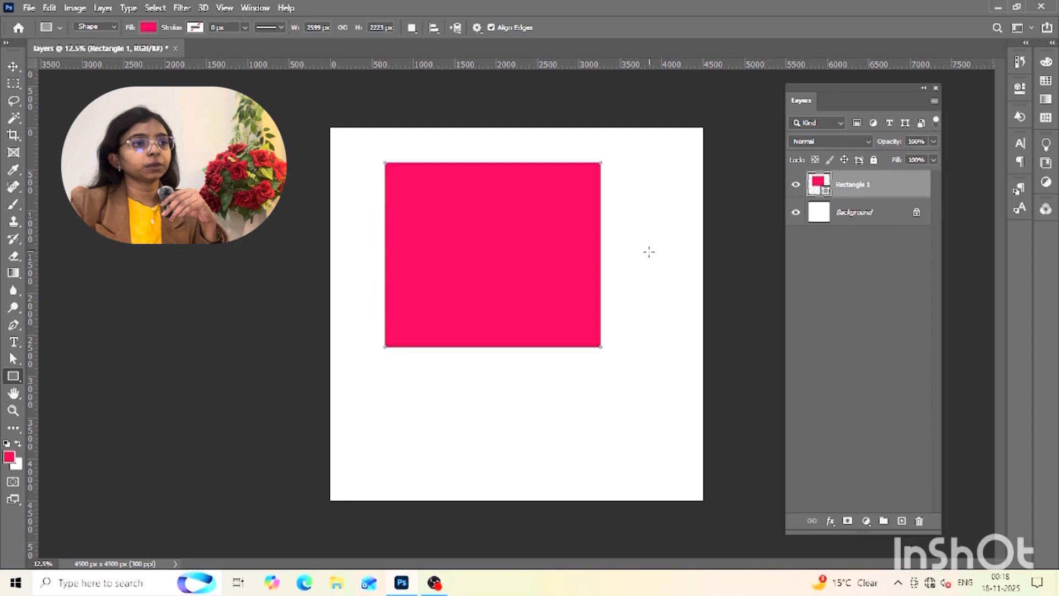
Draw a yellow (#c5be01) rectangle about 2479 by 2391 px overlapping the pink one, and rasterize its layer
left_click(9, 456)
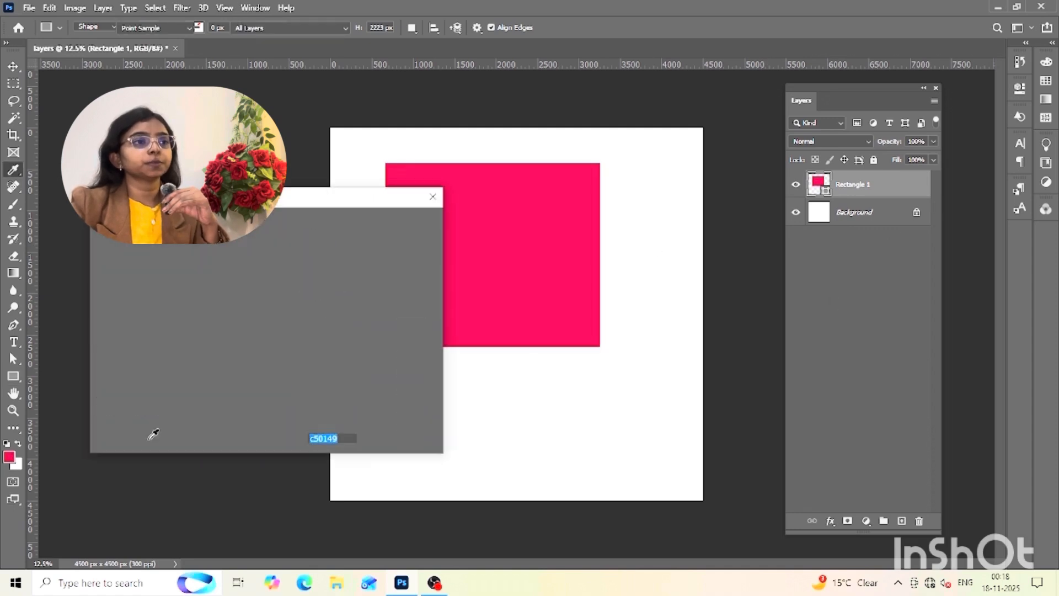
left_click(280, 370)
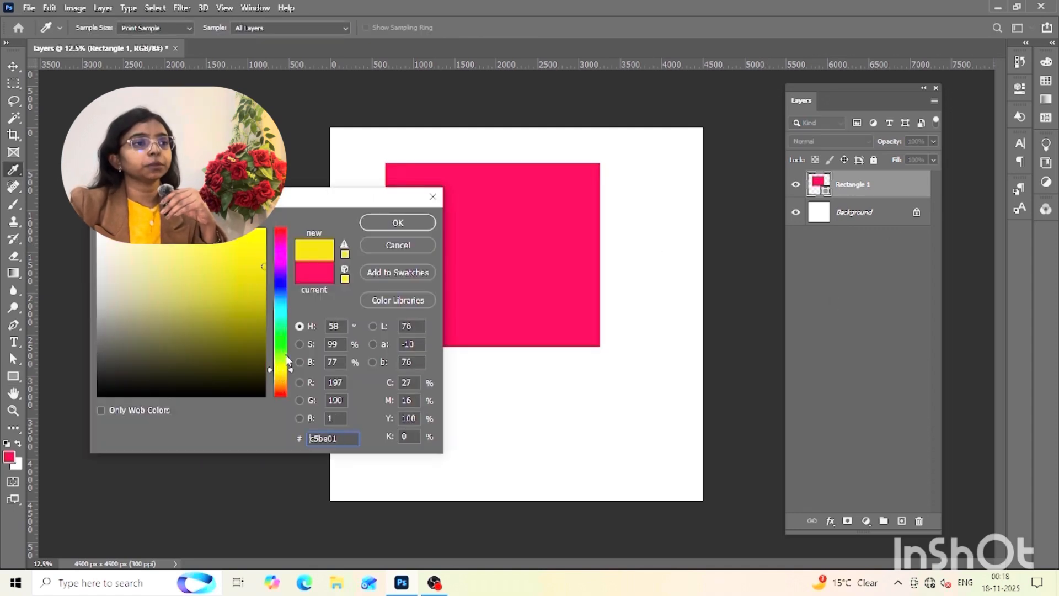
left_click(398, 222)
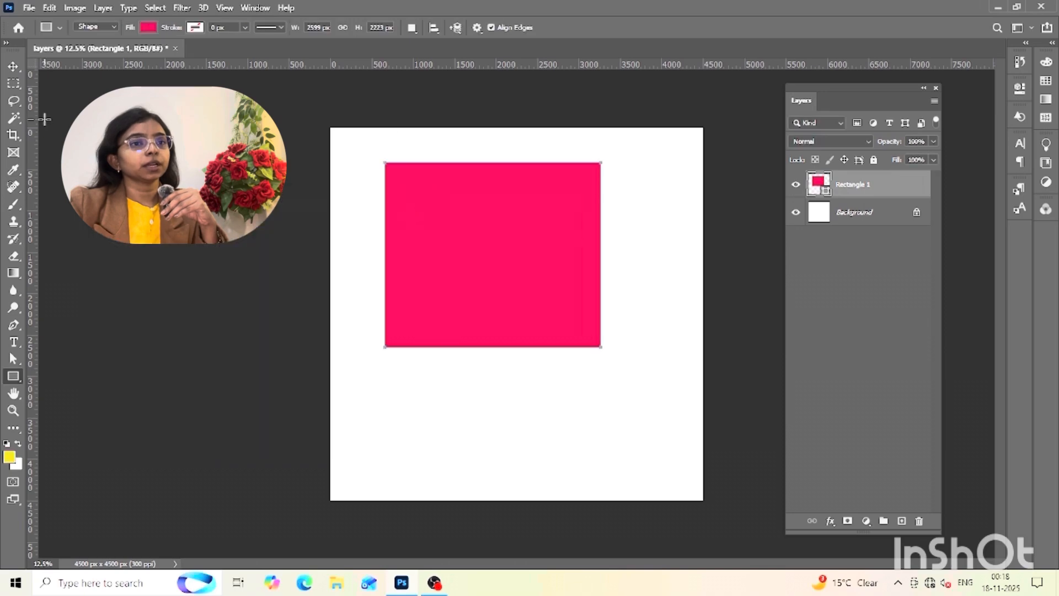
left_click_drag(354, 218, 570, 386)
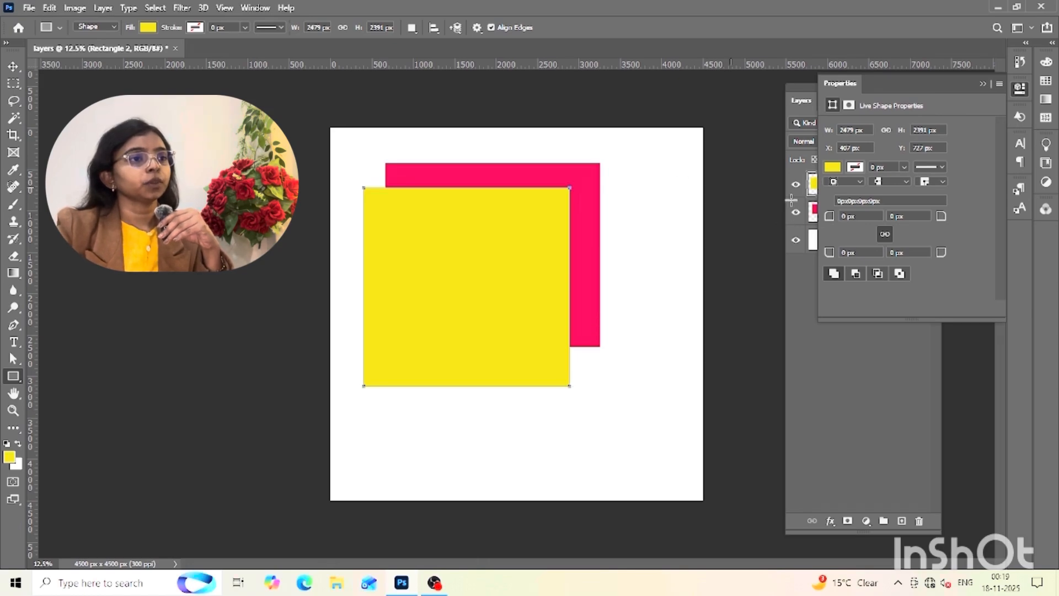
left_click(981, 83)
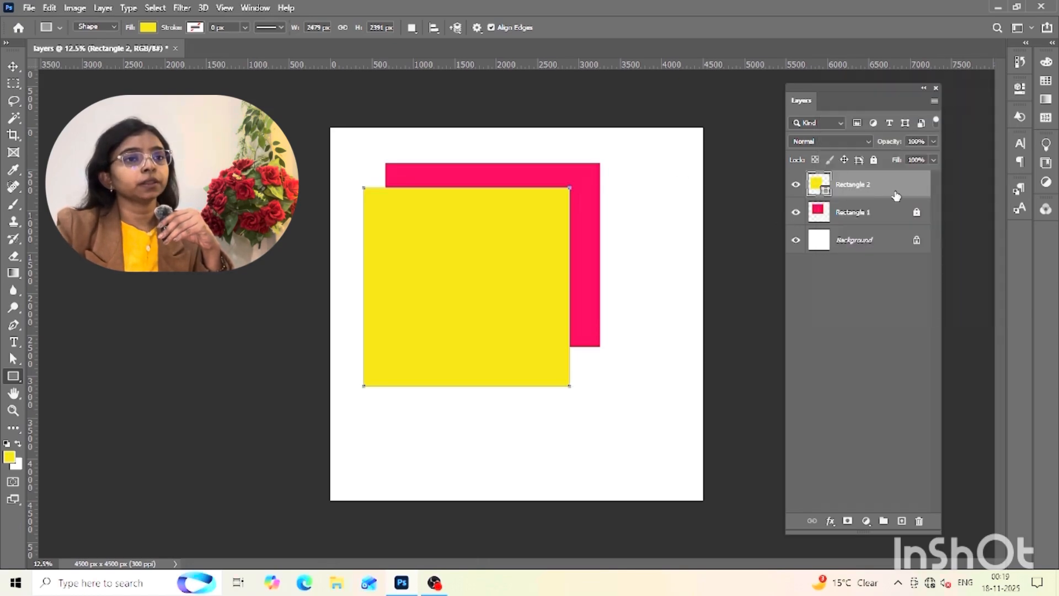
right_click(889, 188)
left_click(812, 215)
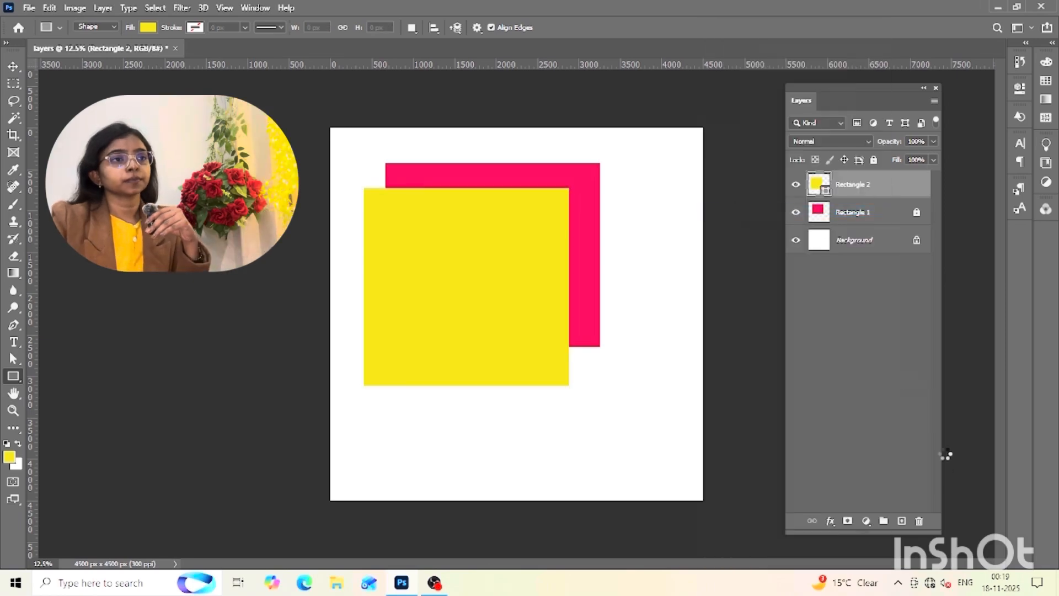
Draw a blue (#010fc5) rectangle about 2479 by 2655 px on a new layer overlapping the yellow one, and rasterize it
left_click(901, 521)
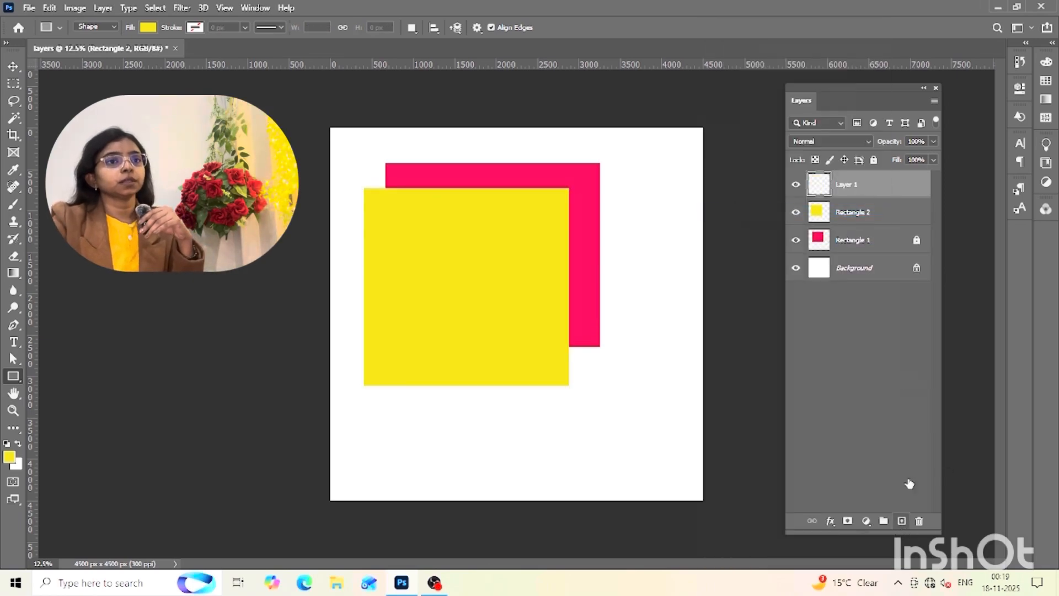
left_click(9, 456)
left_click_drag(279, 273, 281, 291)
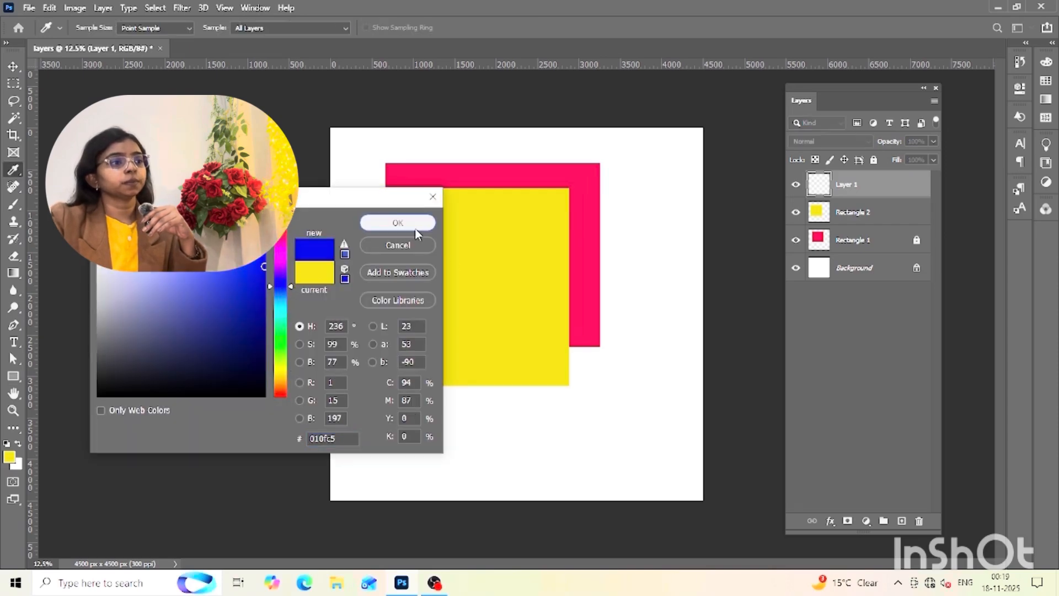
left_click(397, 222)
left_click_drag(347, 255, 552, 474)
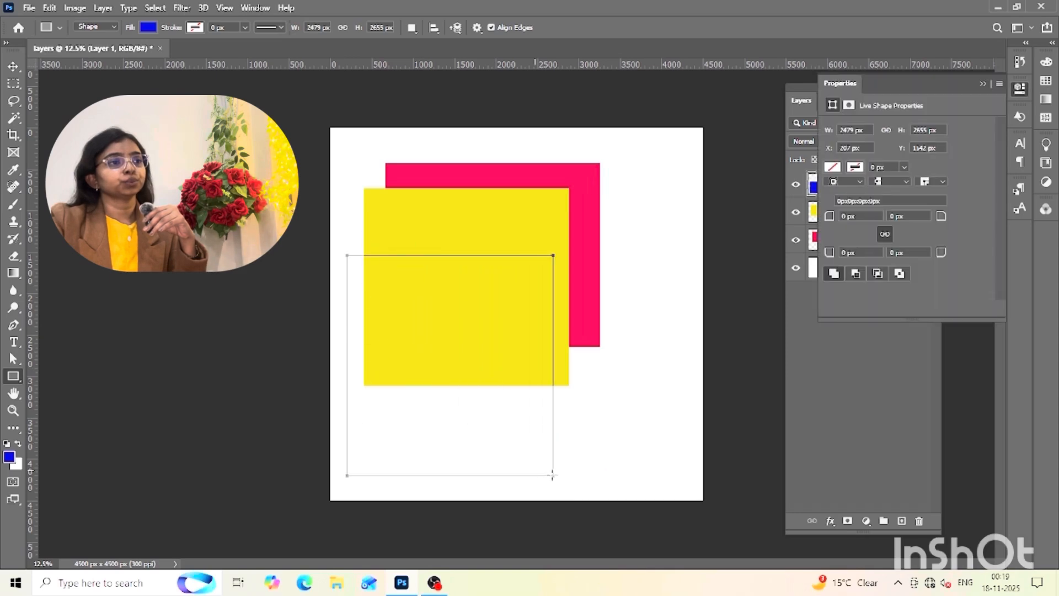
left_click(13, 66)
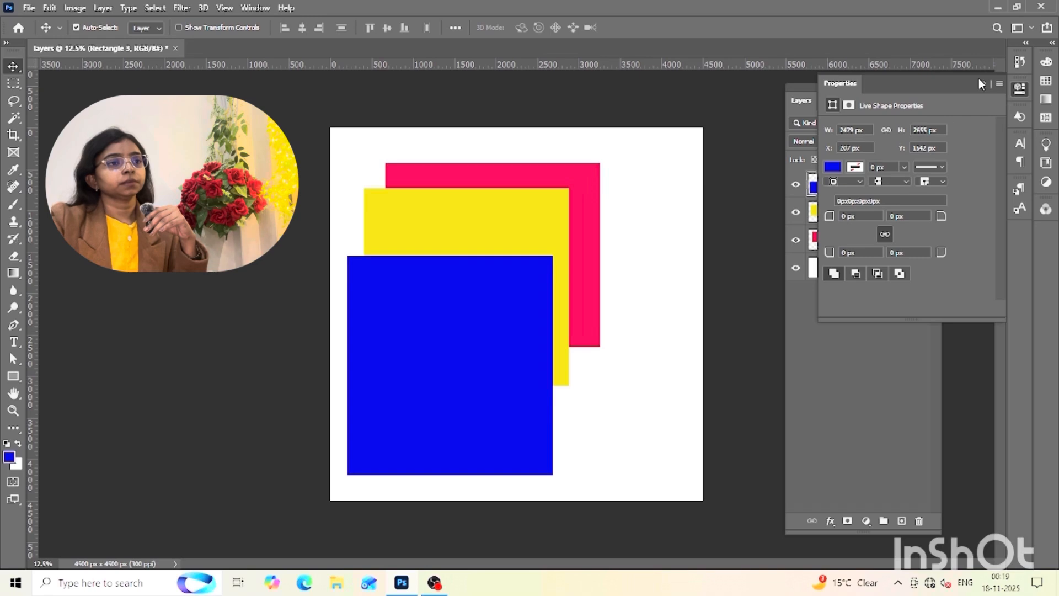
left_click(982, 82)
right_click(847, 191)
left_click(911, 213)
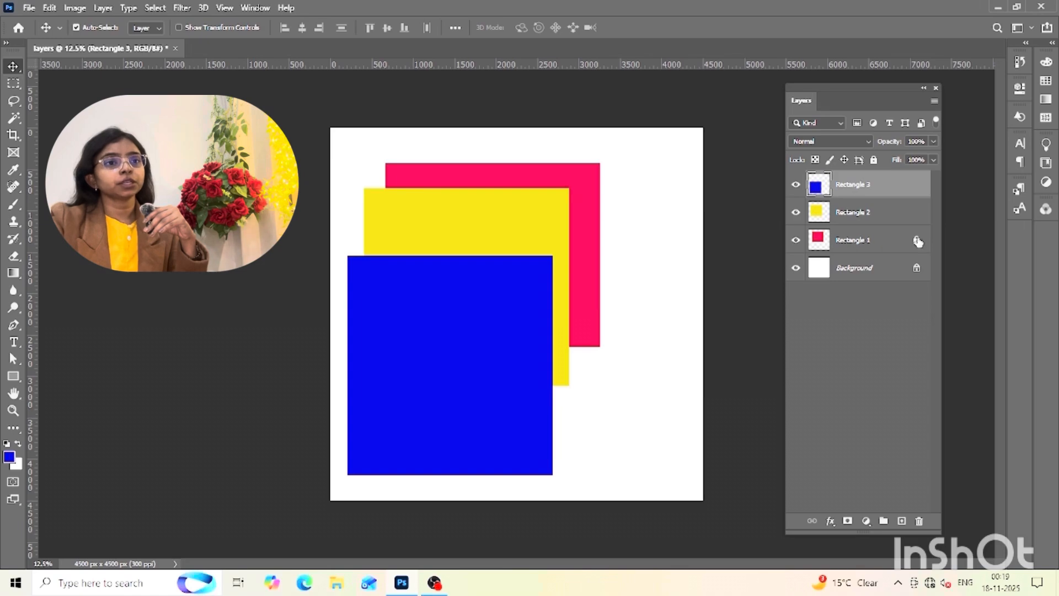
Rename the pink rectangle's layer as PINK
double_click(858, 242)
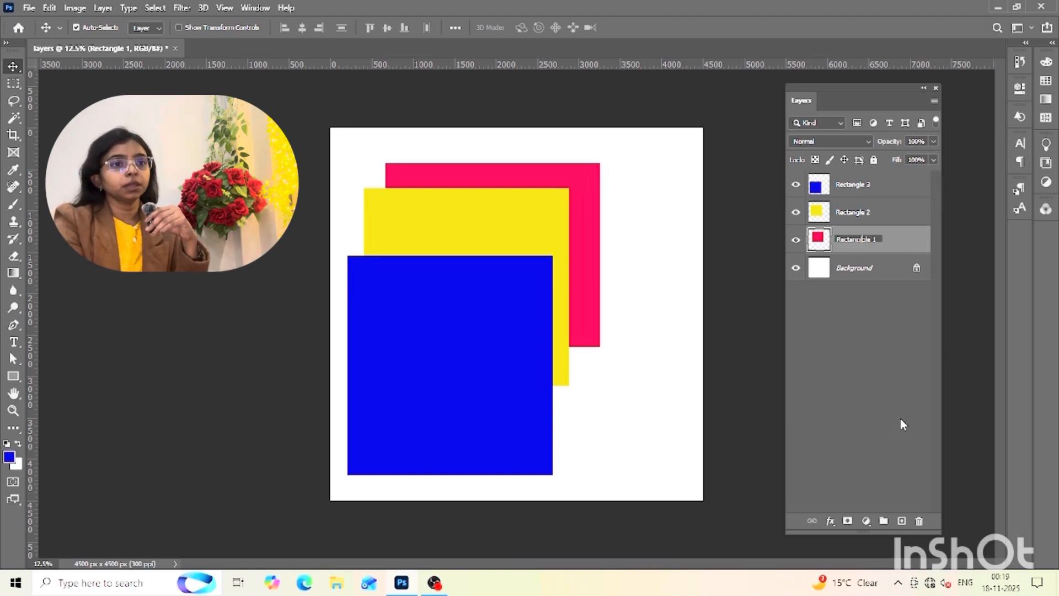
key("BackSpace")
key("BackSpace")
key("BackSpace")
key("BackSpace")
key("BackSpace")
key("BackSpace")
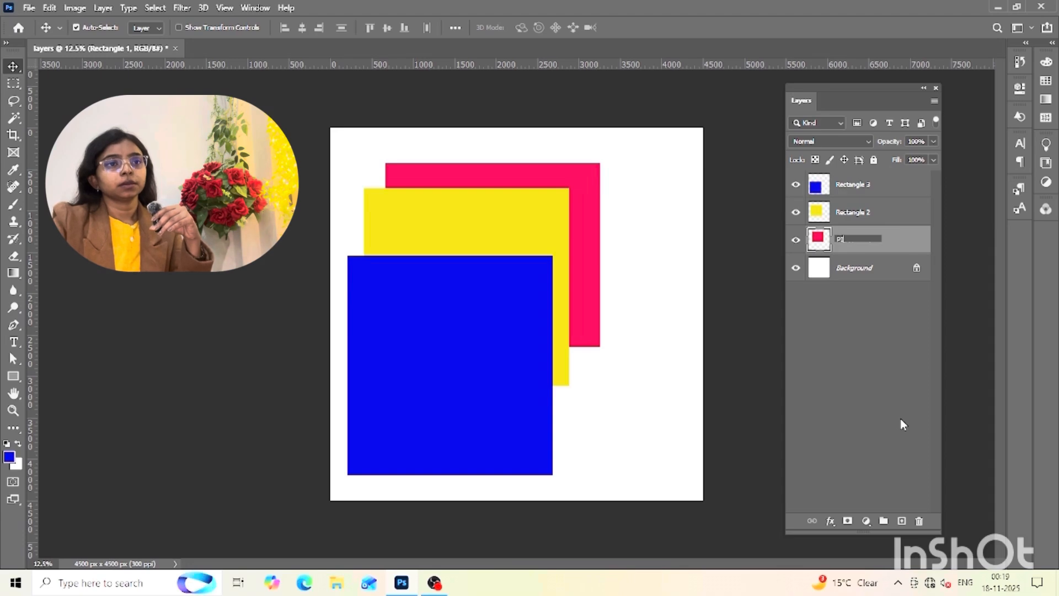
key("Return")
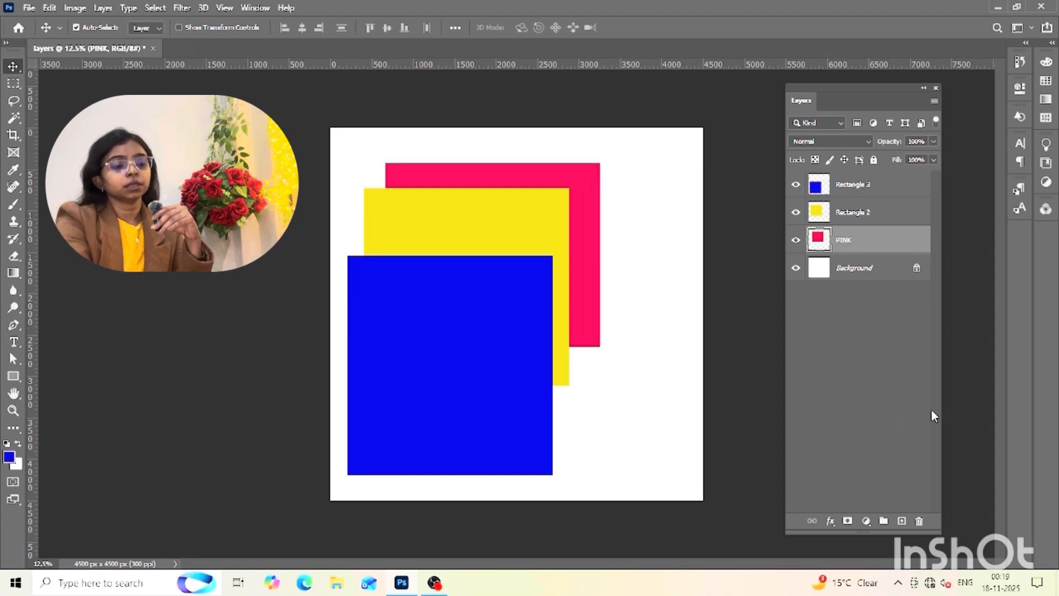
Rename the yellow rectangle's layer as YELLOW and the blue rectangle's layer as BLUE
double_click(854, 213)
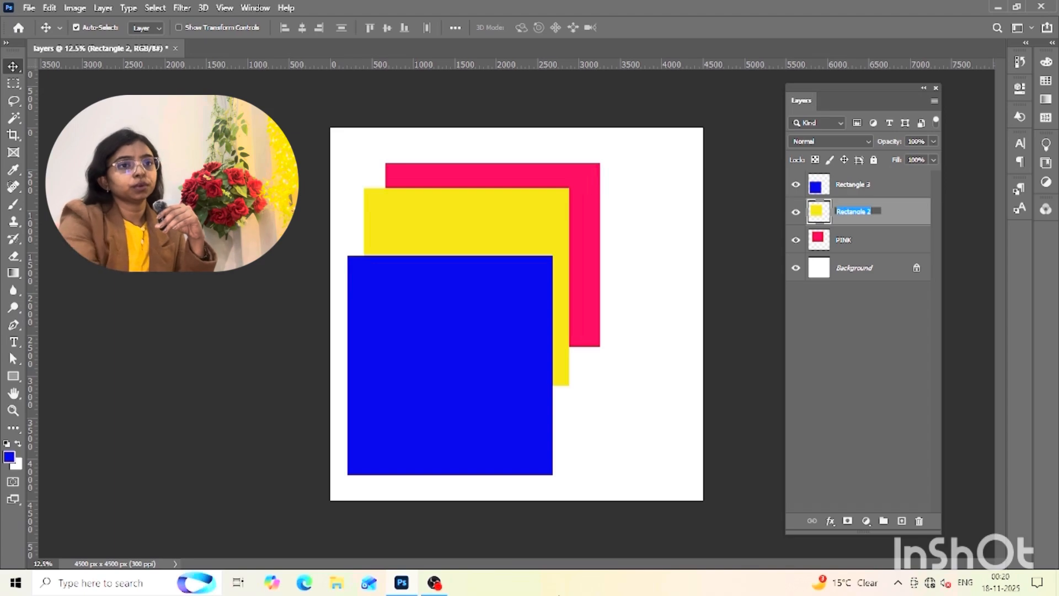
type("YELLOW")
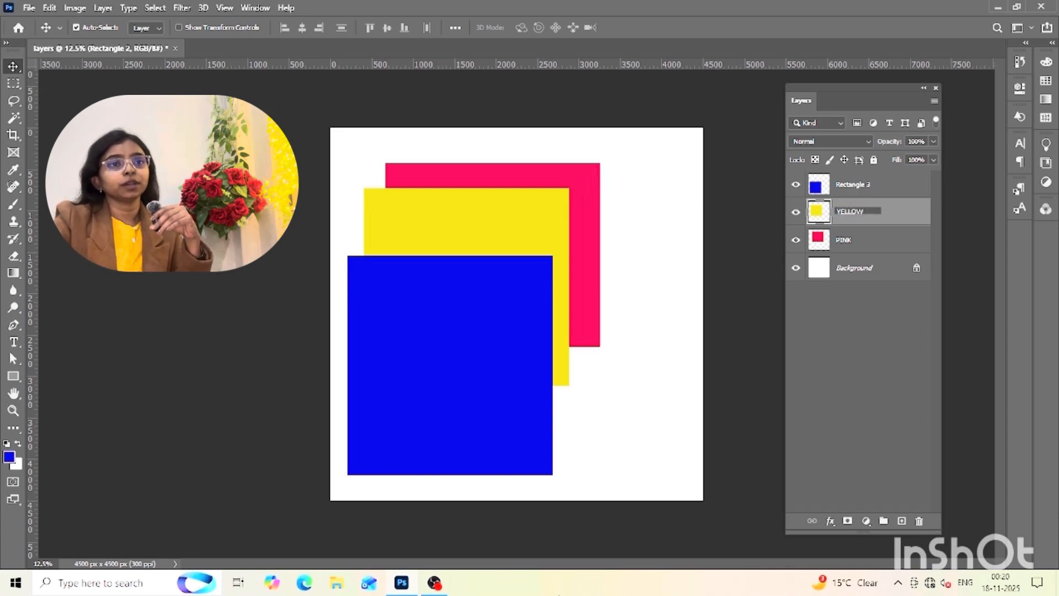
key("Return")
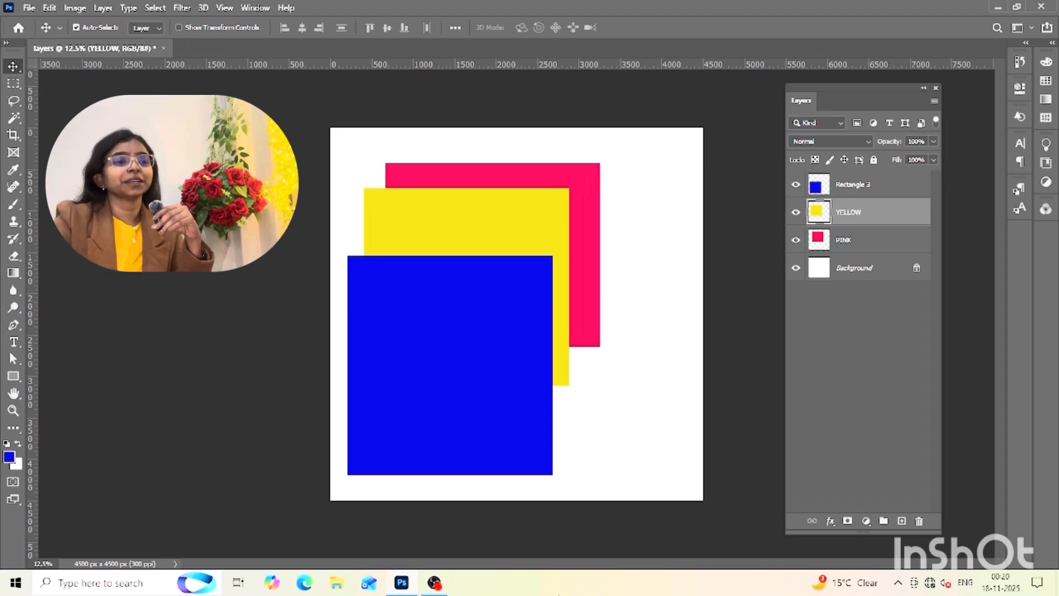
double_click(848, 184)
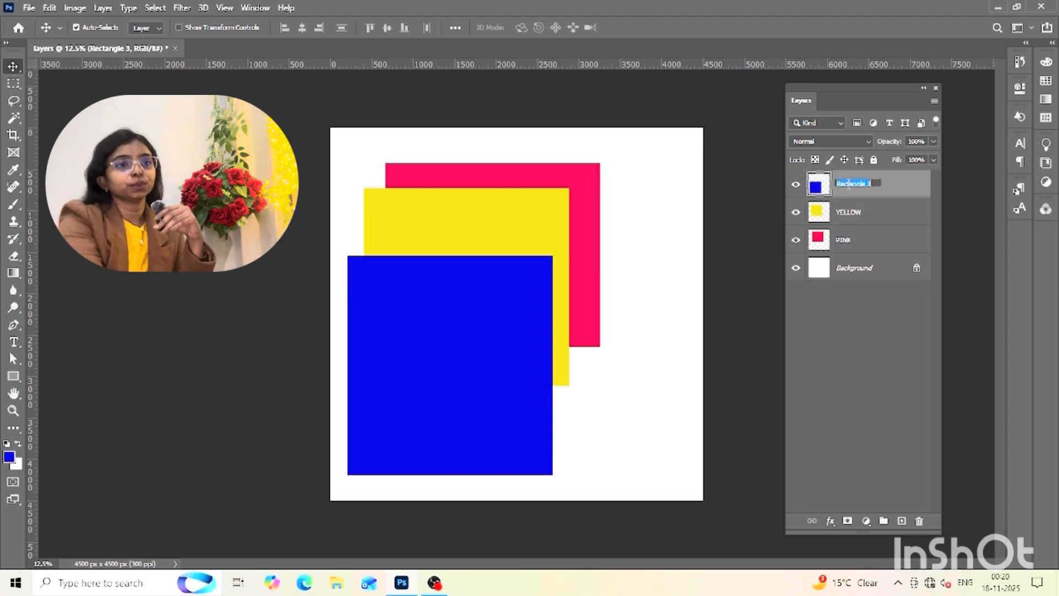
type("BL")
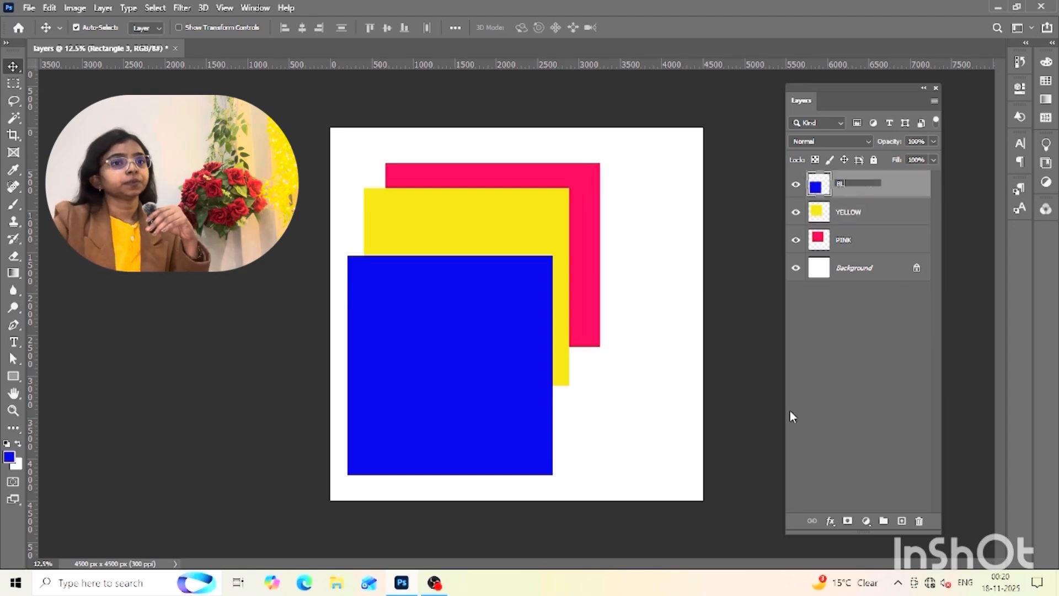
type("UE")
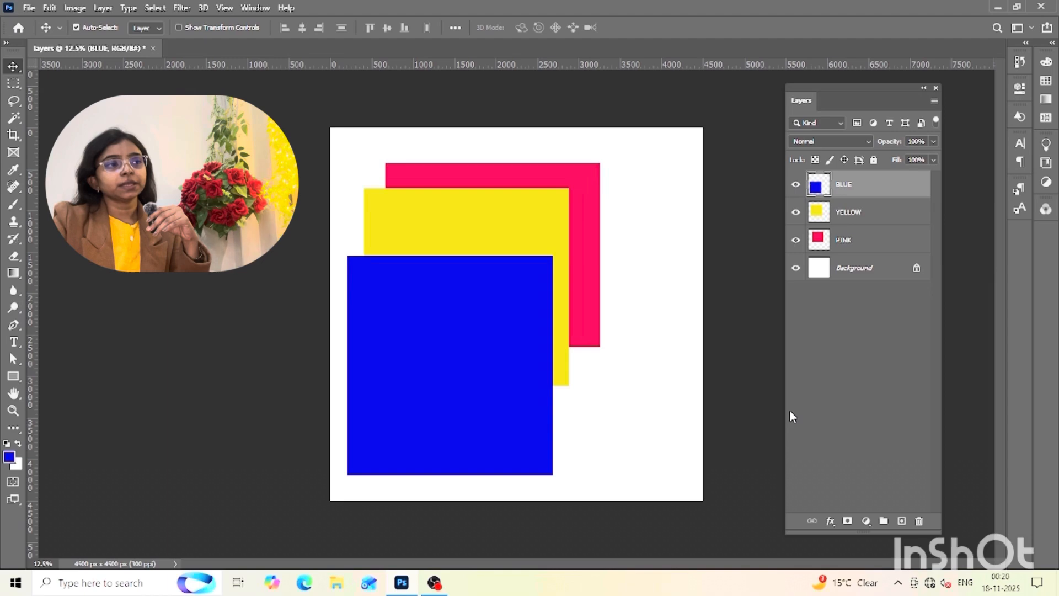
left_click(866, 337)
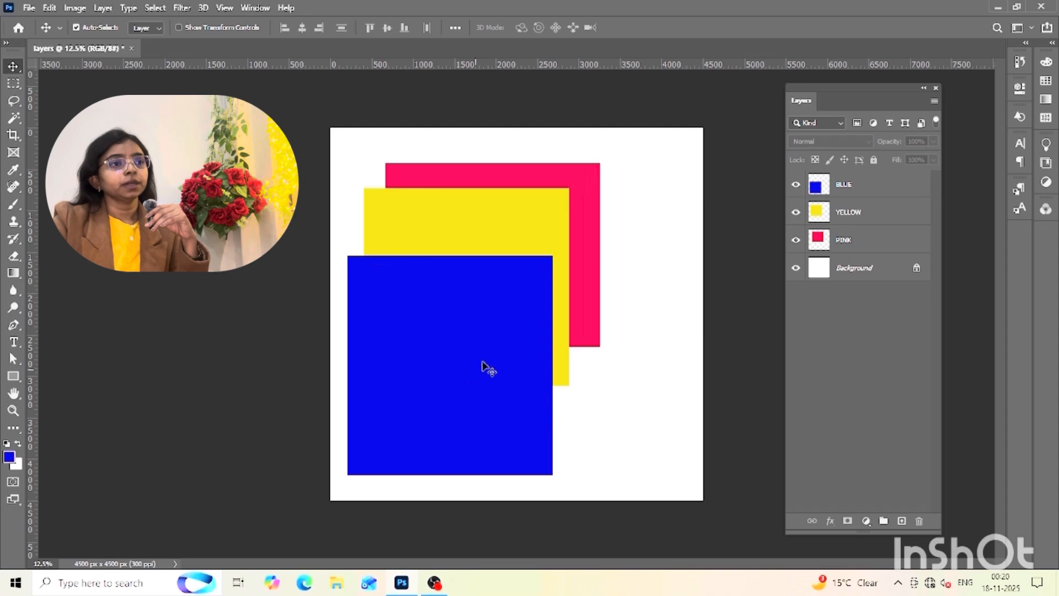
Move the blue rectangle up over the yellow one, and shift the pink rectangle down and left behind the blue one
left_click_drag(485, 397, 500, 322)
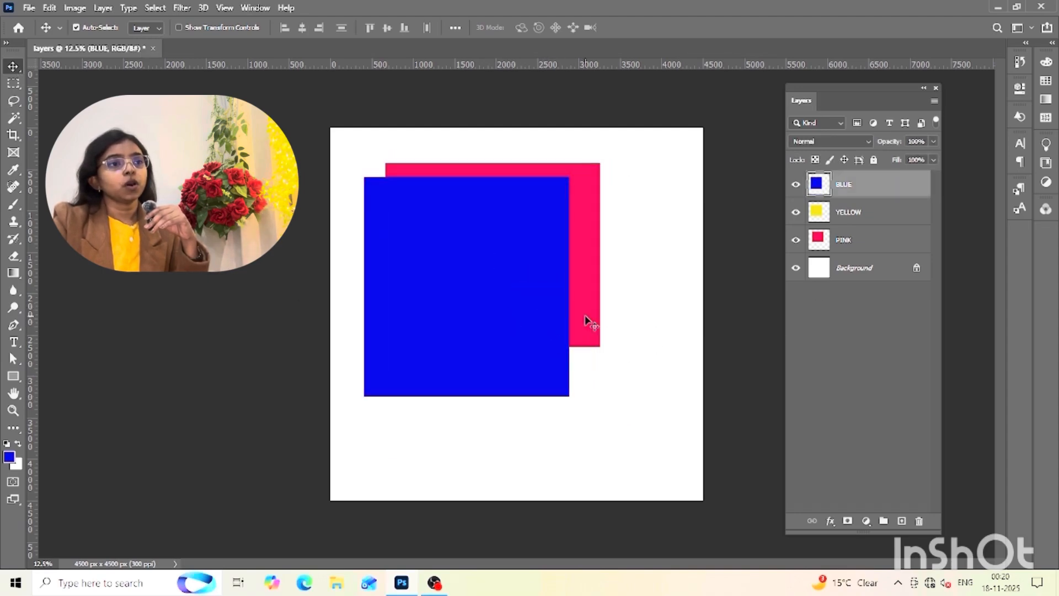
left_click_drag(586, 312, 560, 333)
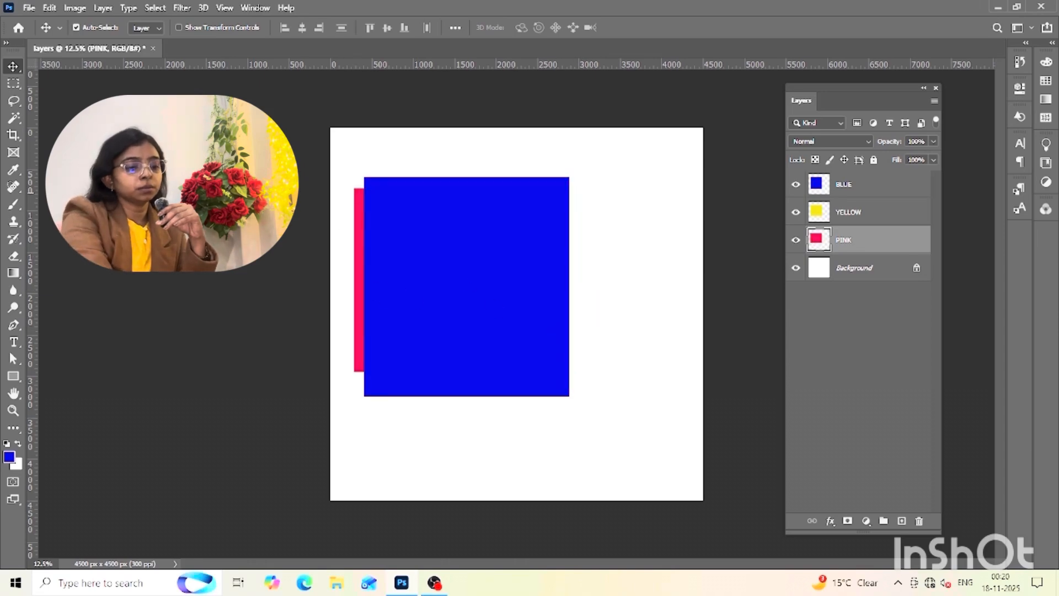
Transform the pink rectangle, pulling its outer edge inward so it lies entirely within the blue rectangle's outline
key("ctrl+t")
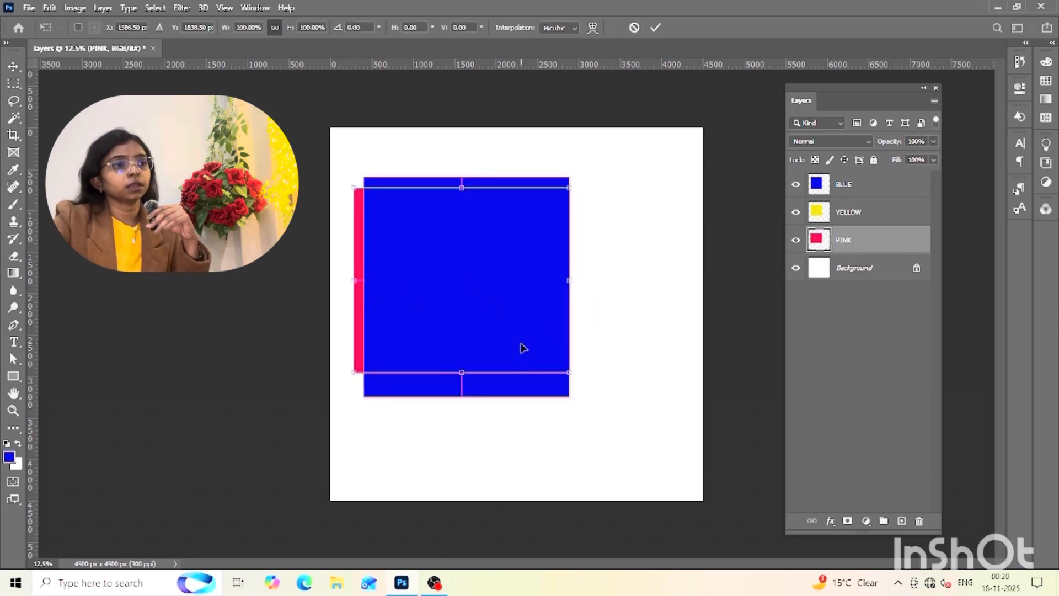
left_click_drag(354, 280, 371, 281)
key("Return")
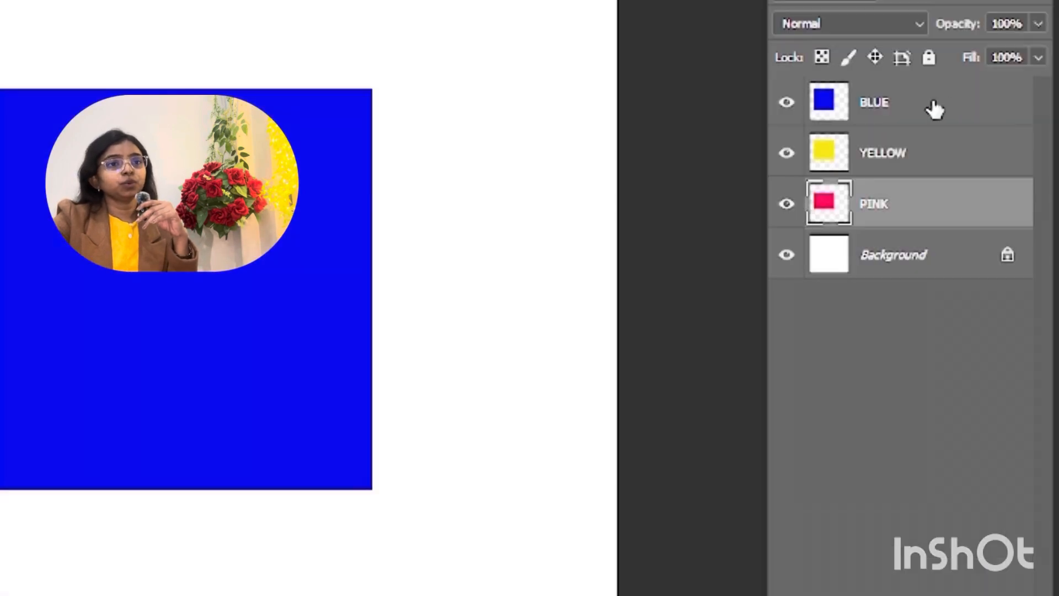
Restack the layers as PINK, YELLOW and BLUE from the front, and offset the pink and yellow rectangles so all three colours show
left_click_drag(936, 101, 938, 207)
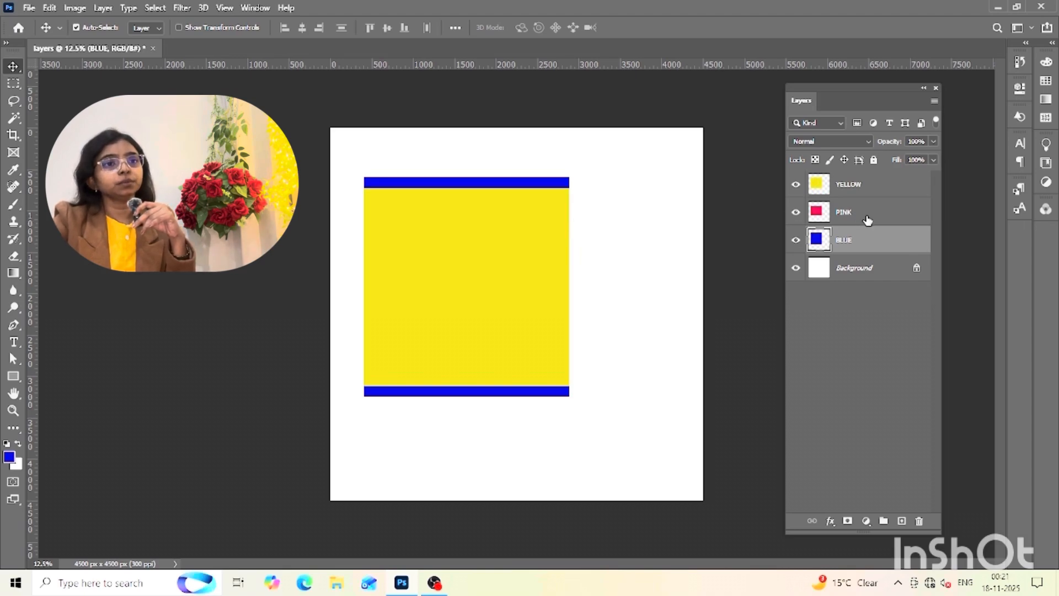
left_click_drag(869, 217, 855, 169)
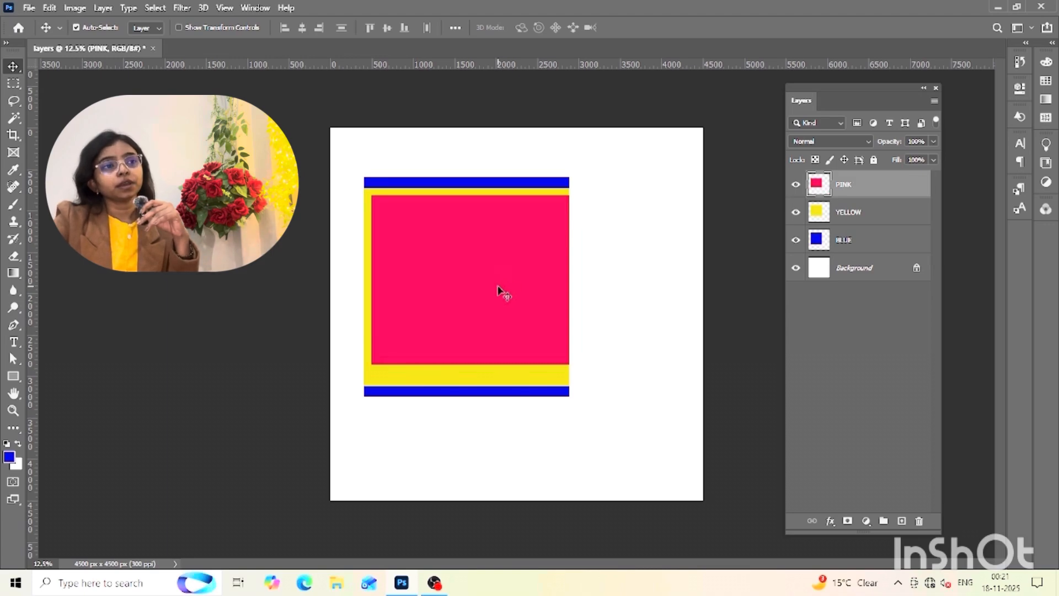
left_click_drag(498, 286, 528, 293)
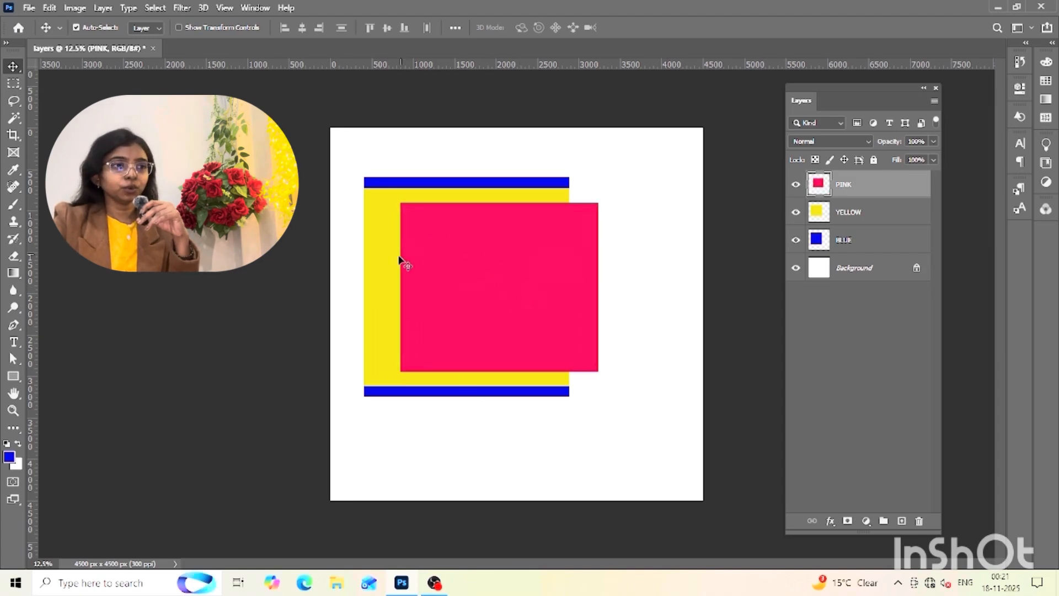
left_click_drag(380, 261, 397, 333)
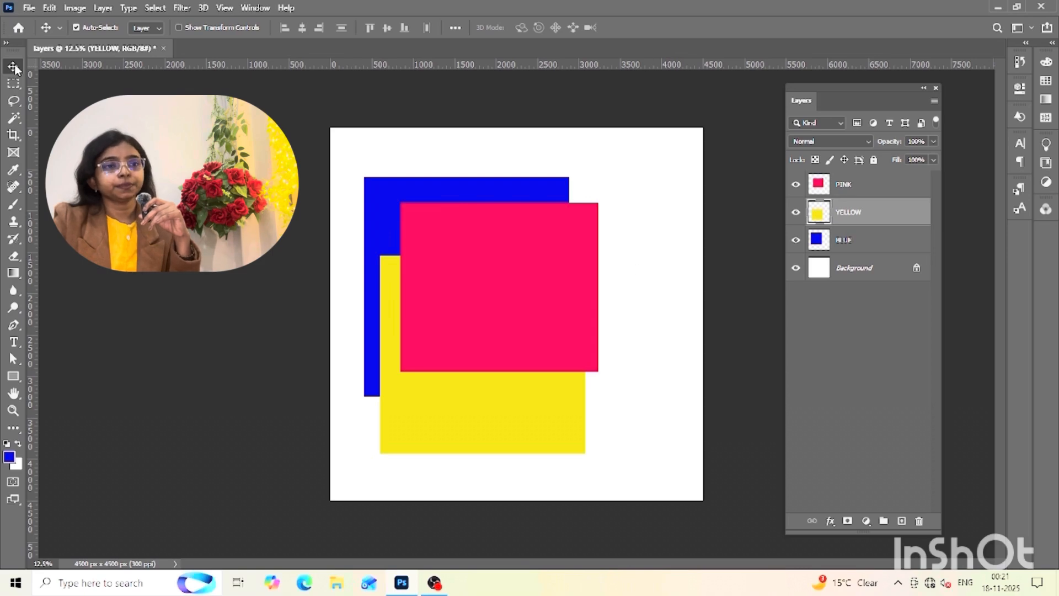
Move the PINK layer beneath BLUE, bring BLUE and PINK to the front in turn, and place YELLOW between PINK and BLUE
left_click(897, 360)
left_click_drag(856, 187, 862, 251)
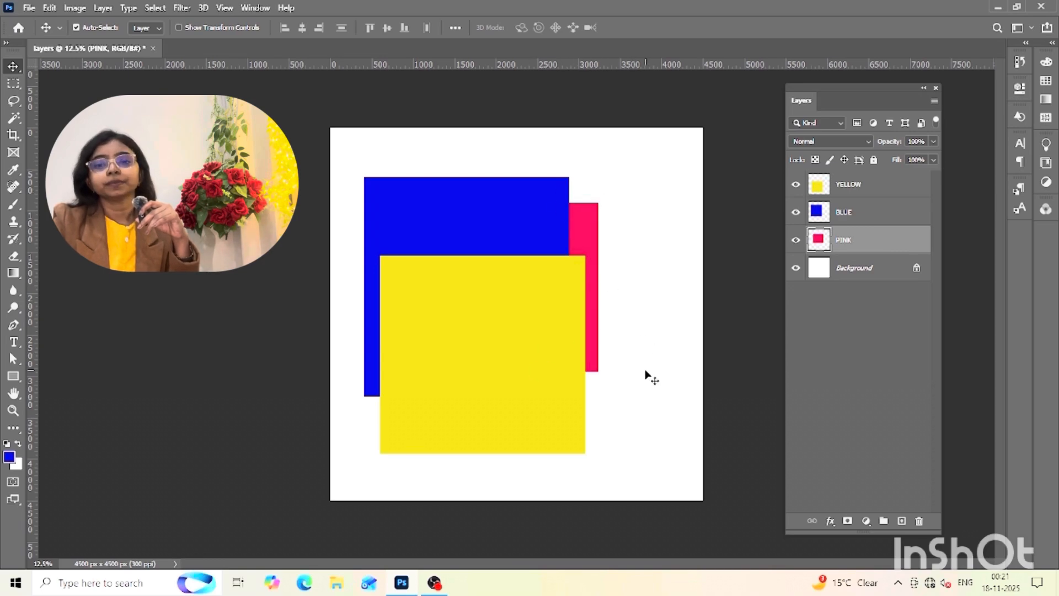
left_click(621, 473)
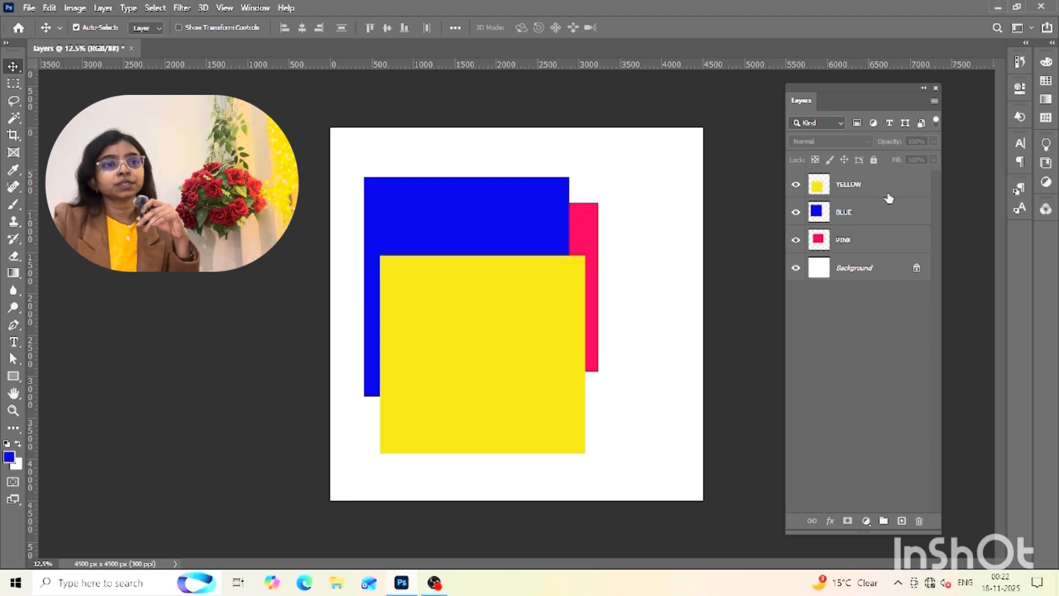
left_click_drag(873, 219, 867, 176)
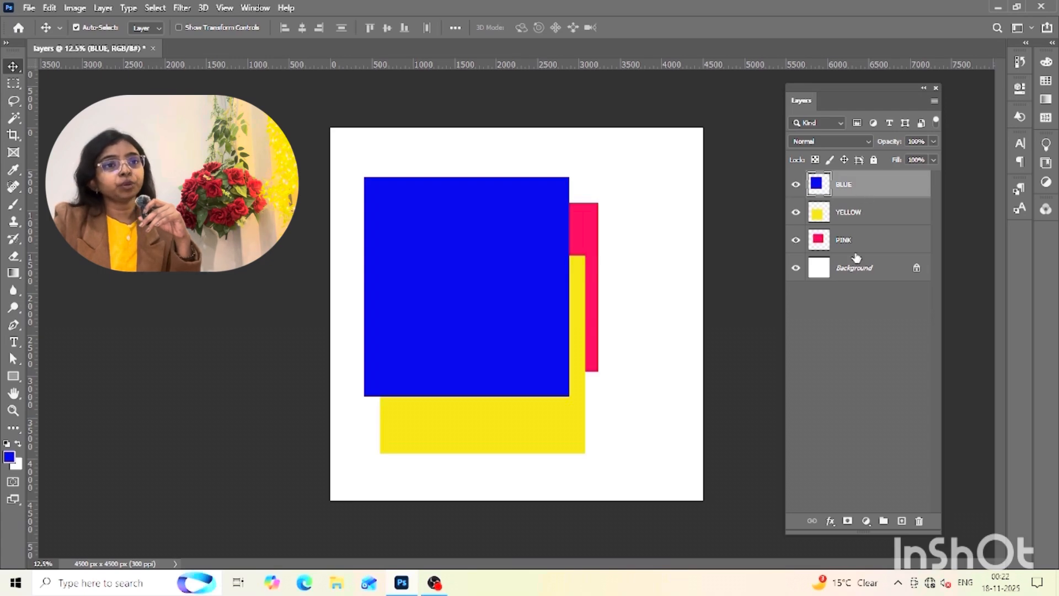
left_click_drag(864, 245, 847, 173)
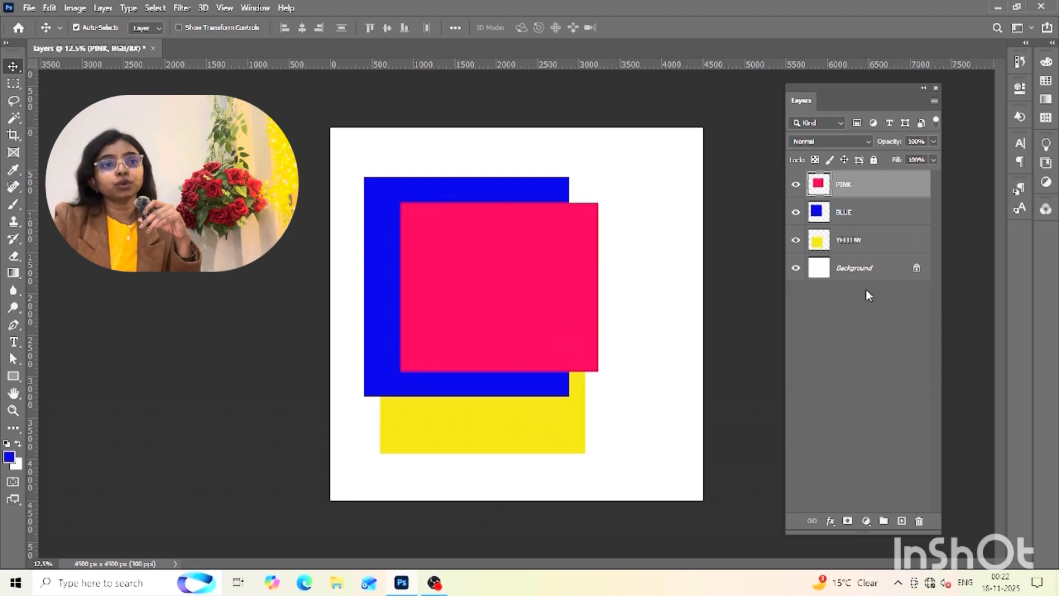
left_click_drag(869, 249, 866, 209)
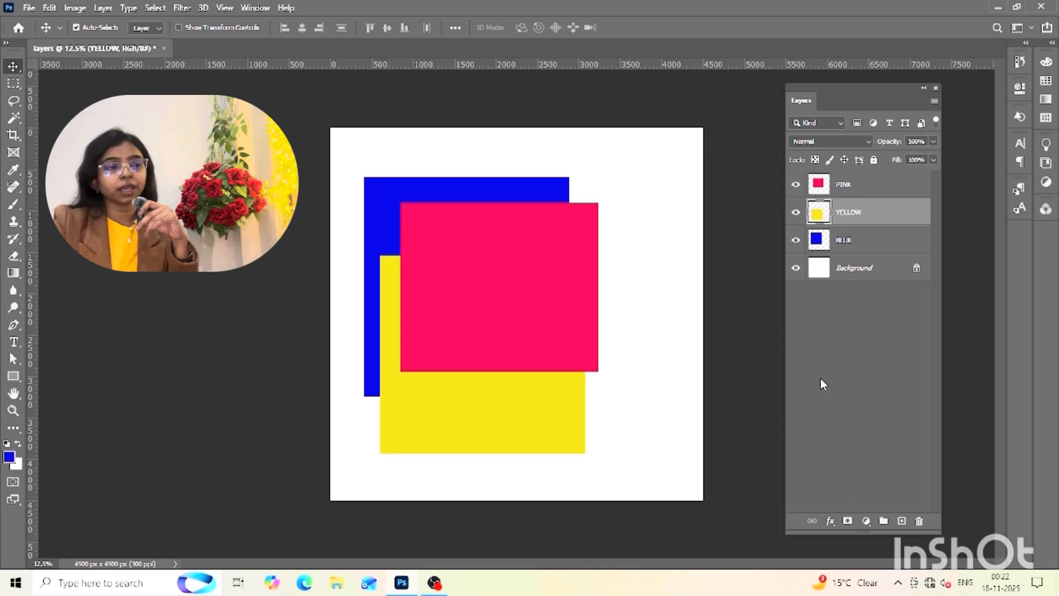
Delete the YELLOW, BLUE and PINK layers, leaving only the Background
key("Delete")
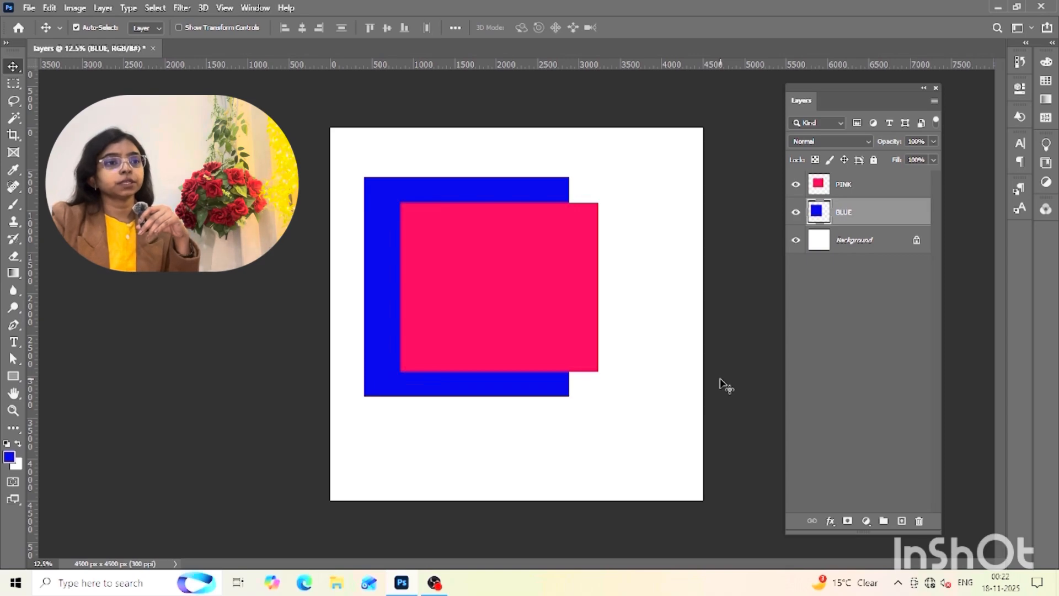
left_click(918, 520)
left_click(470, 219)
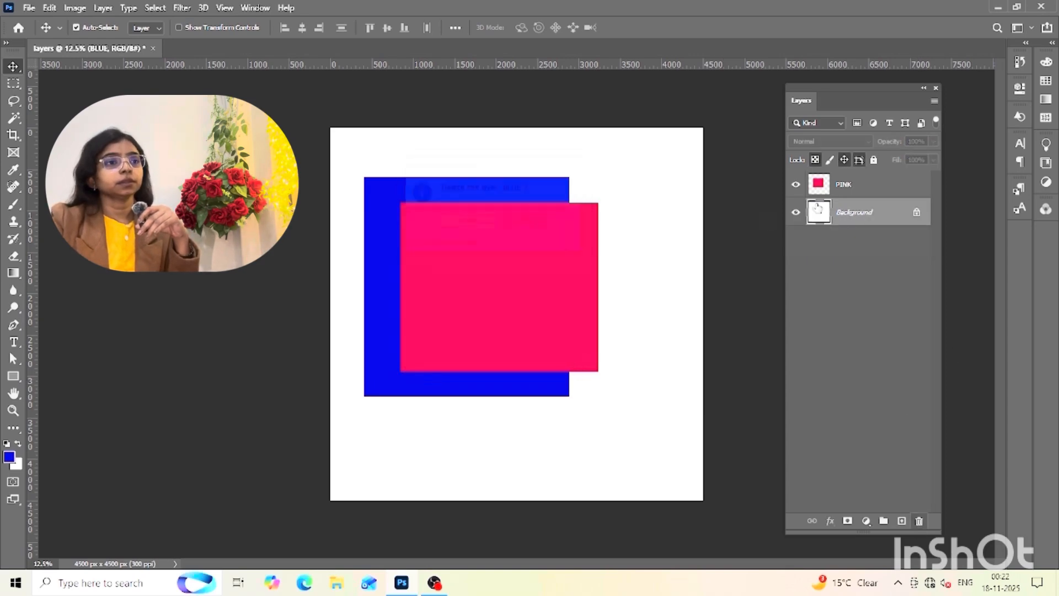
left_click(889, 192)
left_click(919, 520)
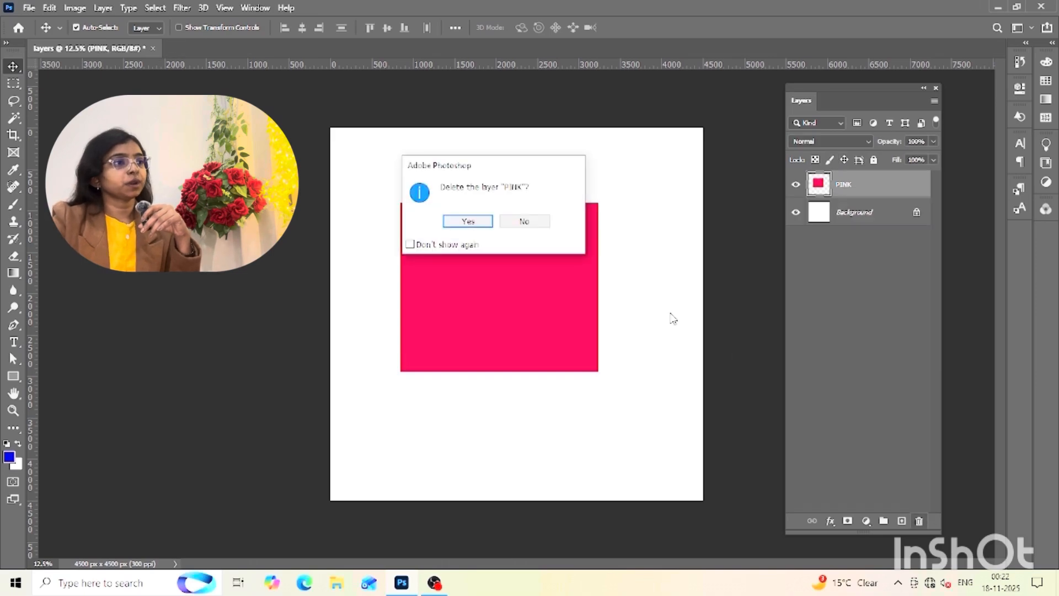
left_click(469, 221)
Draw a freehand skirt outline with a waistband and wavy hem on the Background, using a thin blue brush
left_click(13, 204)
left_click_drag(450, 221, 519, 221)
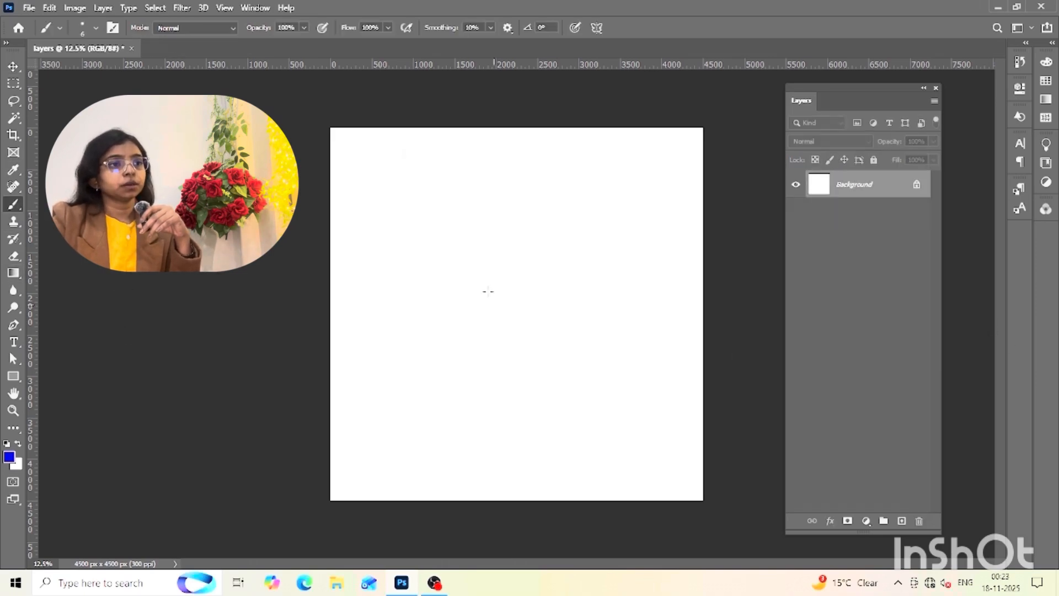
mouse_move(400, 318)
left_mouse_down()
mouse_move(414, 270)
mouse_move(448, 220)
mouse_move(472, 201)
mouse_move(532, 191)
left_mouse_up()
key("ctrl+plus")
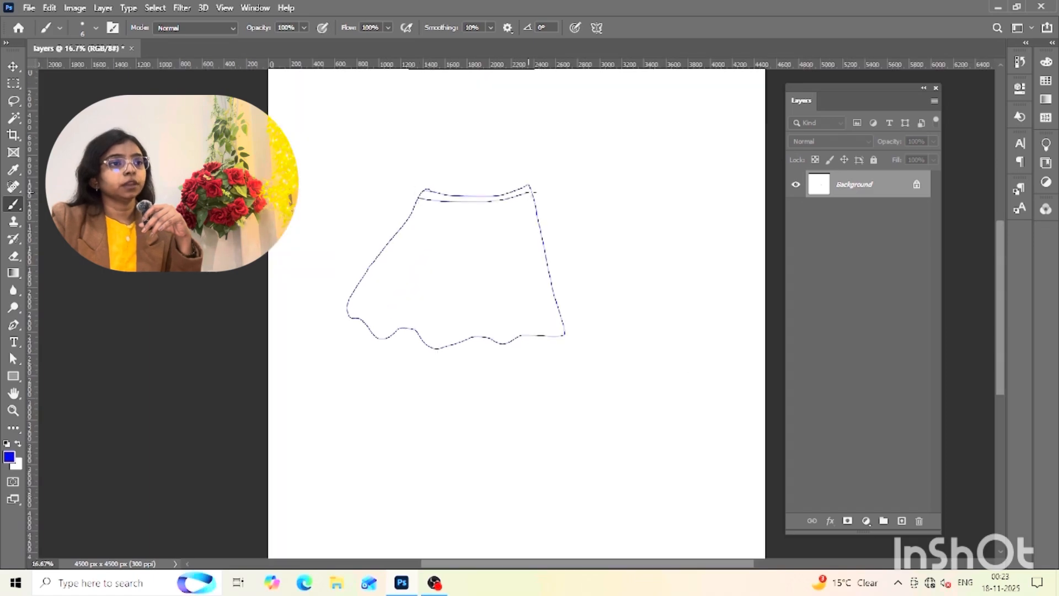
Add a new empty layer above the Background and delete the surplus one
left_click(15, 118)
left_click(901, 520)
left_click(901, 520)
left_click(918, 521)
left_click(468, 220)
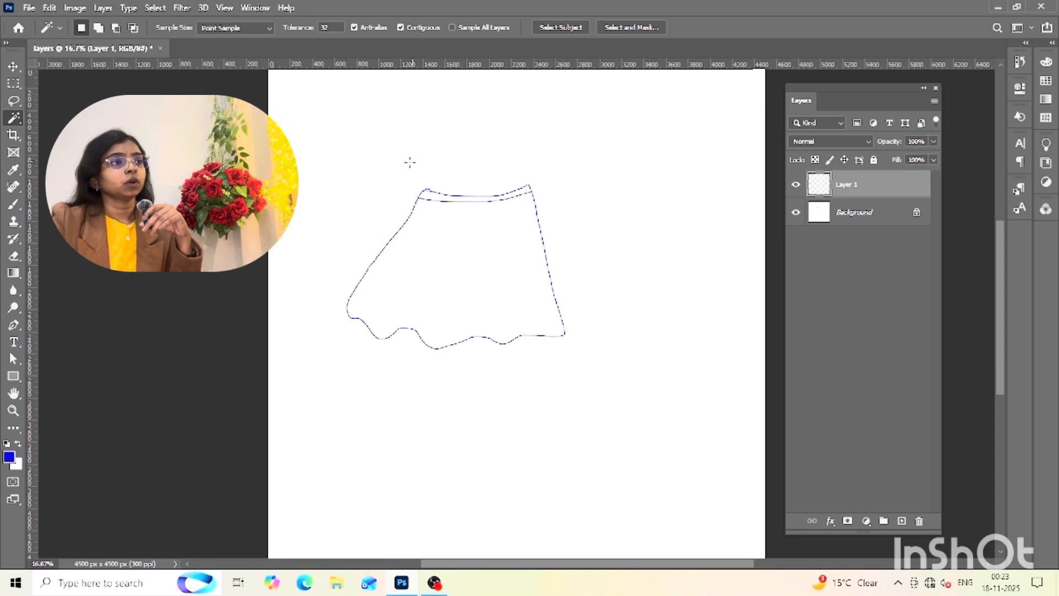
Try to select the skirt by making a Magic Wand selection on the empty Layer 1 and inverting it
left_click(358, 173)
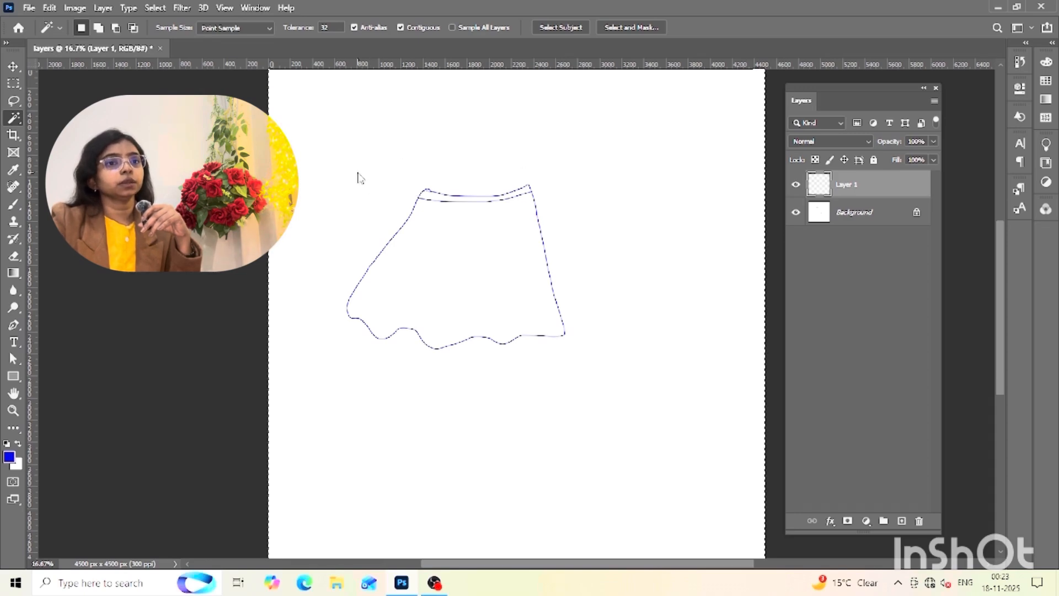
right_click(360, 175)
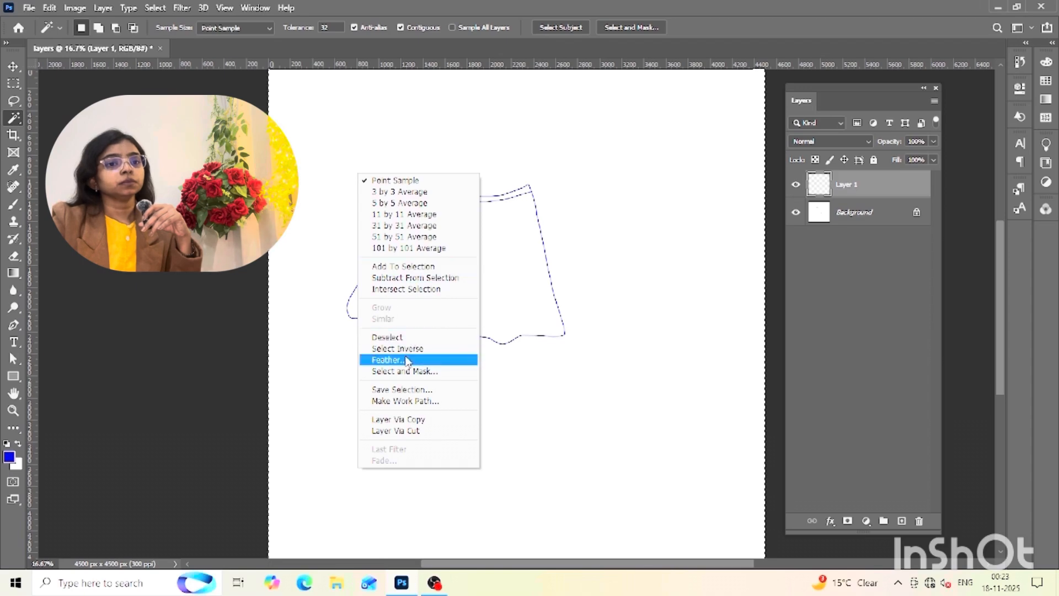
left_click(412, 349)
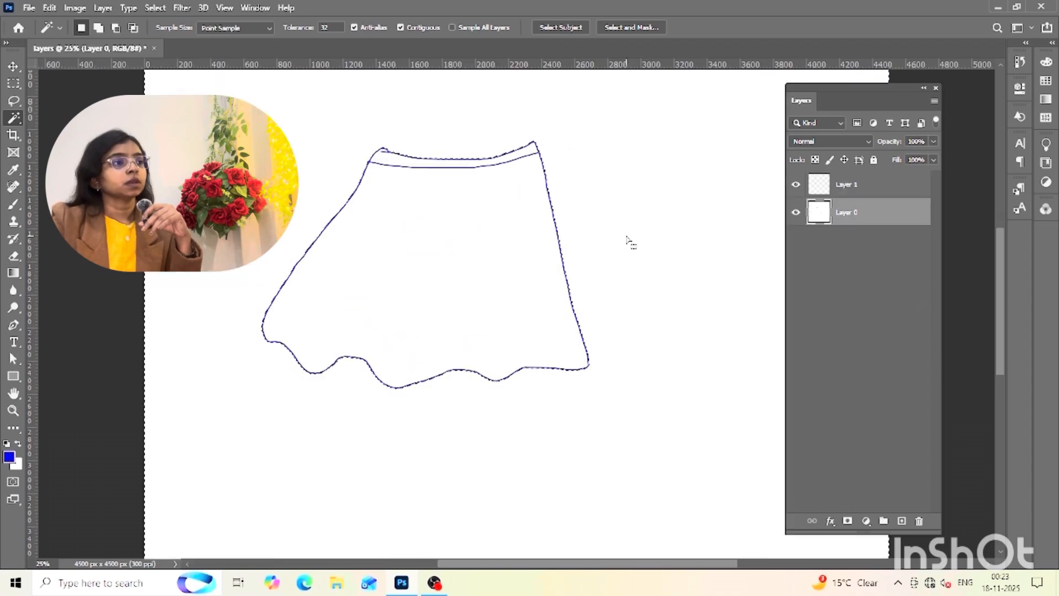
Invert the Magic Wand selection of the white area around the skirt on Layer 0 to select the skirt shape
right_click(629, 242)
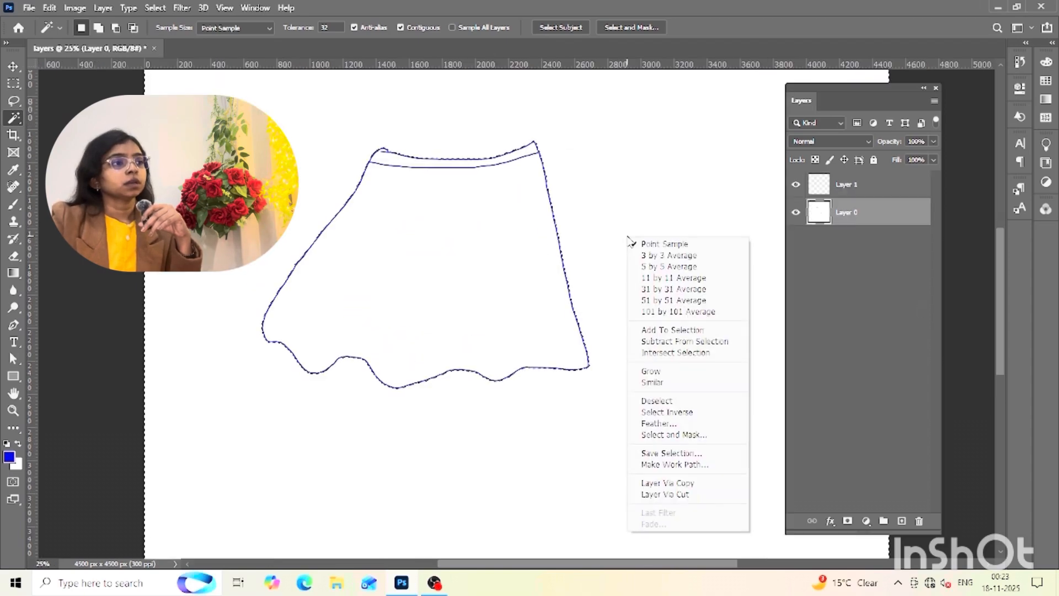
left_click(689, 418)
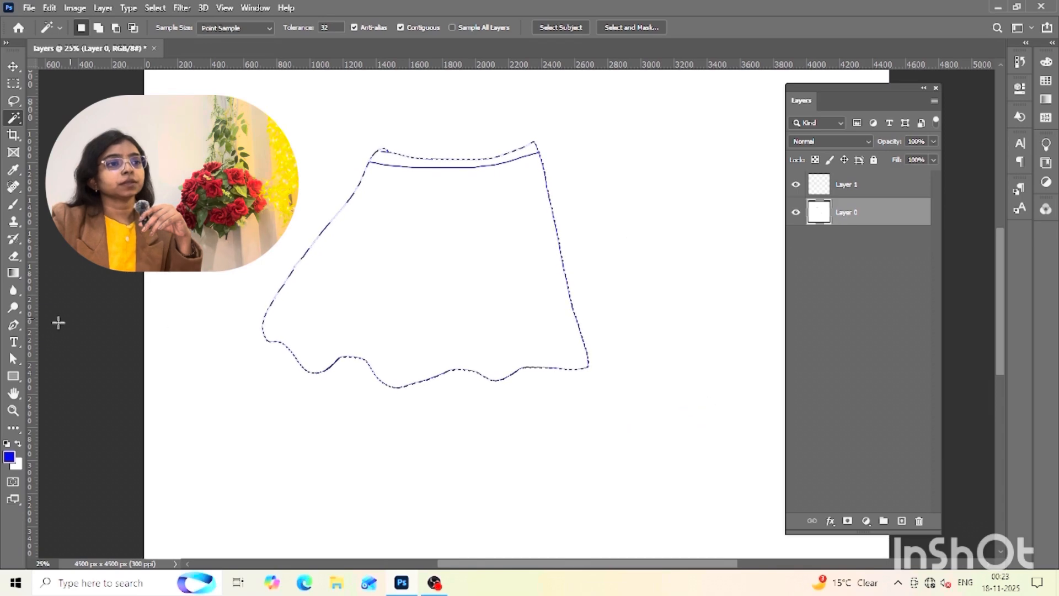
Paint the selected skirt shape solid blue on Layer 1 with an enlarged brush, and deselect
left_click(13, 204)
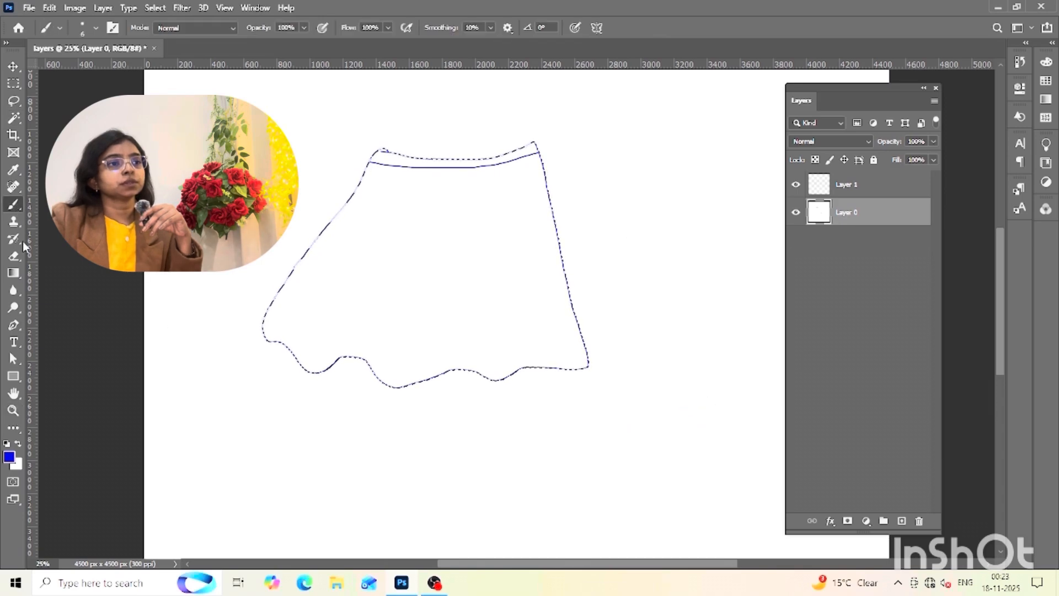
left_click(9, 457)
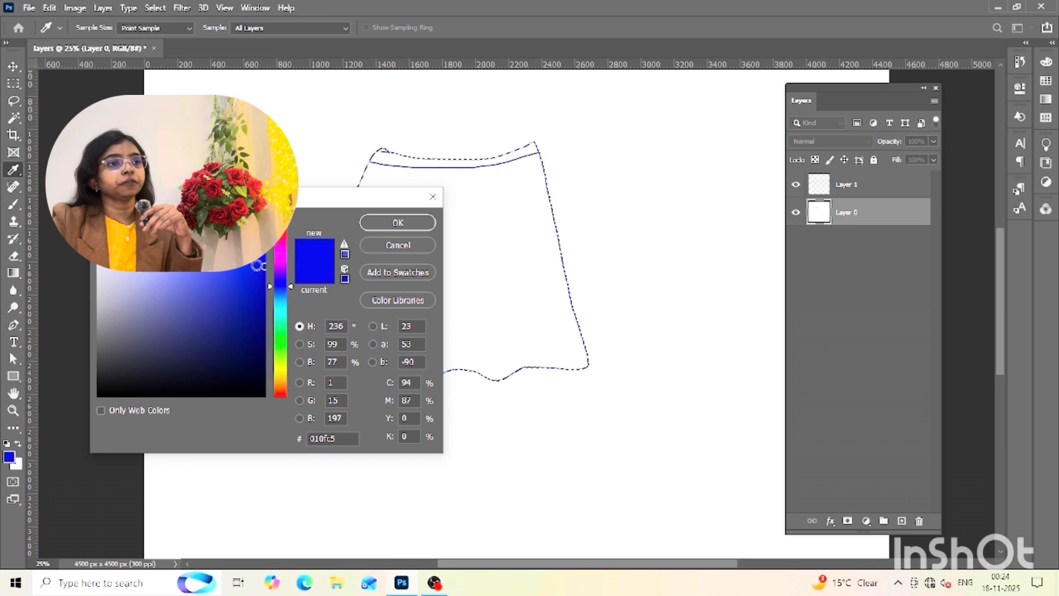
left_click(397, 222)
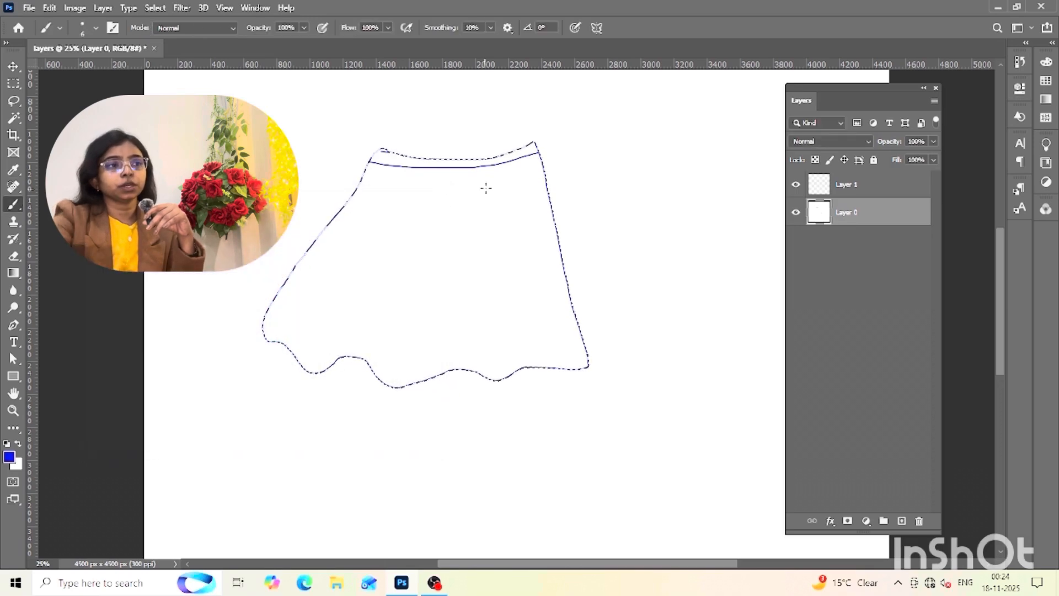
left_click(882, 189)
key("bracketright")
key("bracketright")
key("bracketright")
key("bracketright")
key("bracketright")
key("bracketright")
key("bracketright")
key("bracketright")
key("bracketright")
key("bracketright")
key("bracketright")
key("bracketright")
key("bracketright")
key("bracketright")
key("bracketright")
key("bracketright")
key("bracketright")
key("bracketright")
key("bracketright")
key("bracketright")
mouse_move(517, 182)
left_mouse_down()
mouse_move(326, 286)
mouse_move(502, 184)
mouse_move(355, 307)
left_mouse_up()
key("ctrl+d")
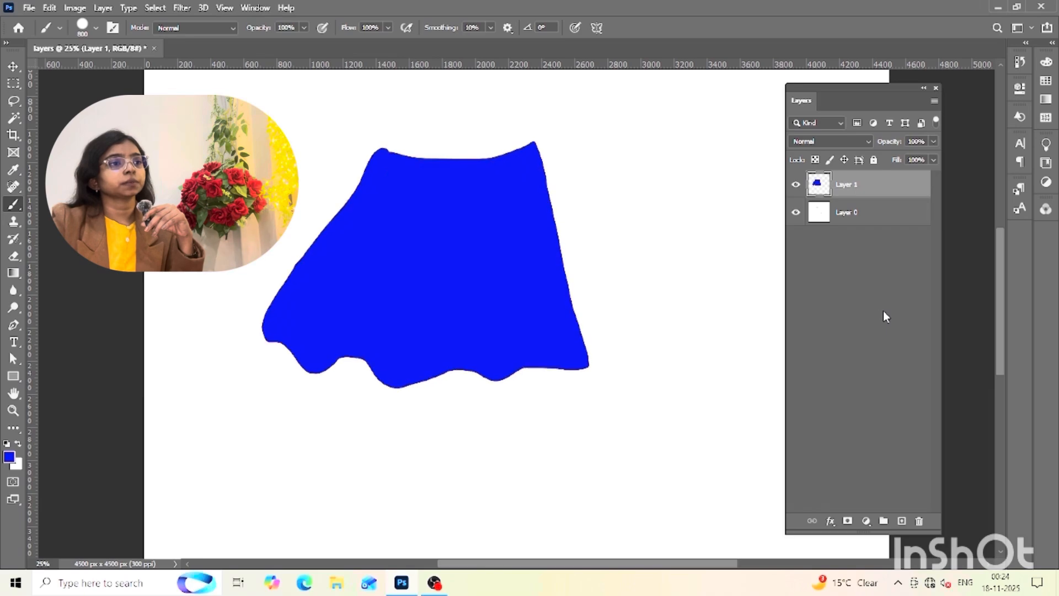
Stamp 19 magenta (#c70baf) dots across the blue skirt on Layer 1 with a 90 px brush
left_click(13, 65)
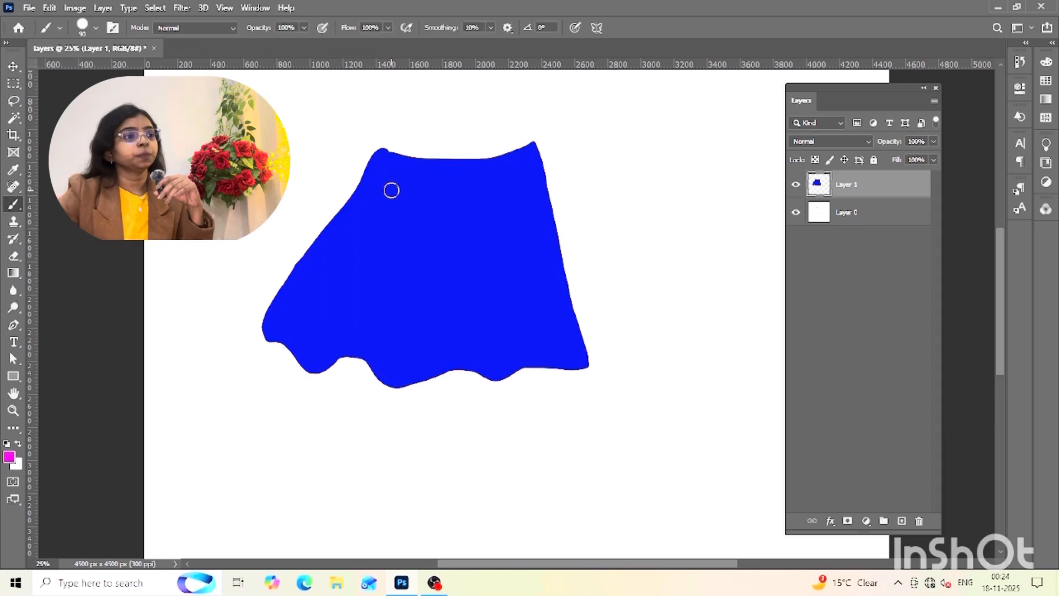
left_click(391, 190)
left_click(433, 187)
left_click(412, 240)
left_click(343, 246)
left_click(473, 228)
left_click(490, 191)
left_click(522, 238)
left_click(507, 308)
left_click(437, 321)
left_click(467, 275)
left_click(470, 341)
left_click(379, 307)
left_click(422, 288)
left_click(323, 311)
left_click(359, 280)
left_click(361, 344)
left_click(404, 365)
left_click(533, 345)
left_click(553, 293)
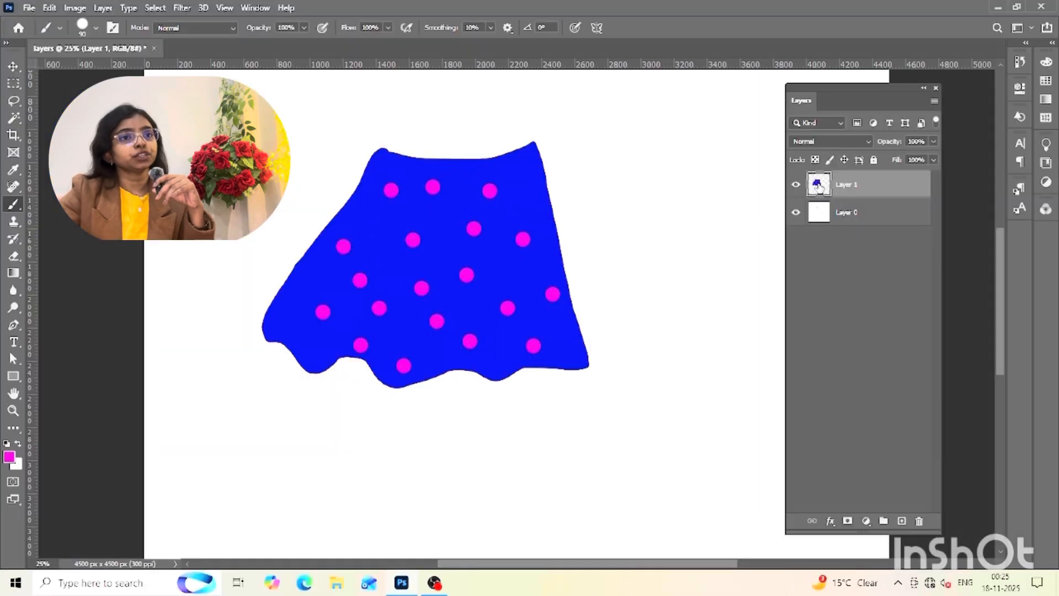
Select the pixels of Layer 1 and paint the whole skirt green (#0bc72a) with a larger brush
right_click(819, 188)
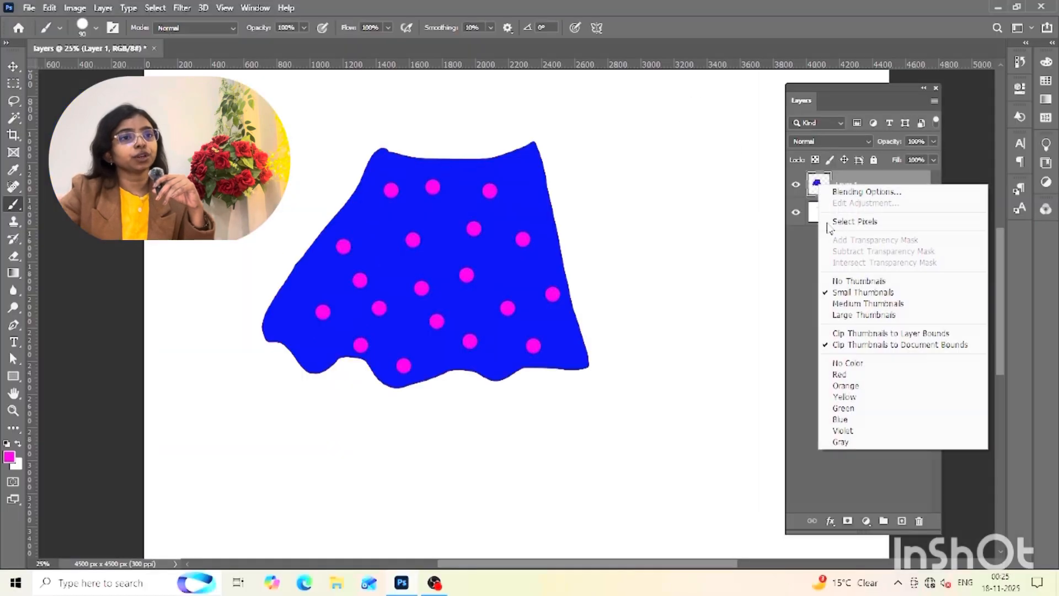
left_click(843, 222)
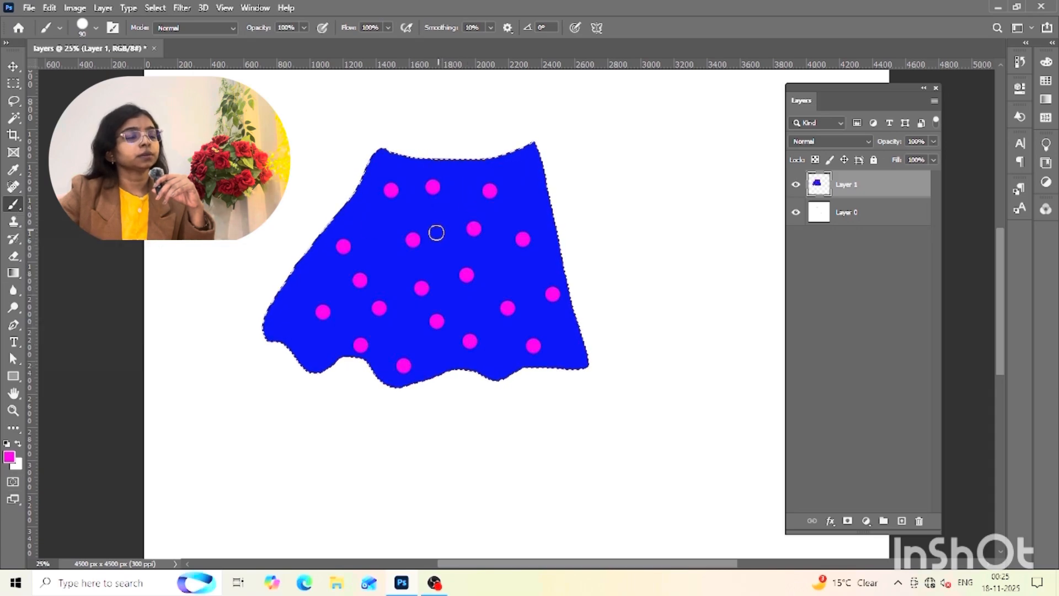
left_click(10, 457)
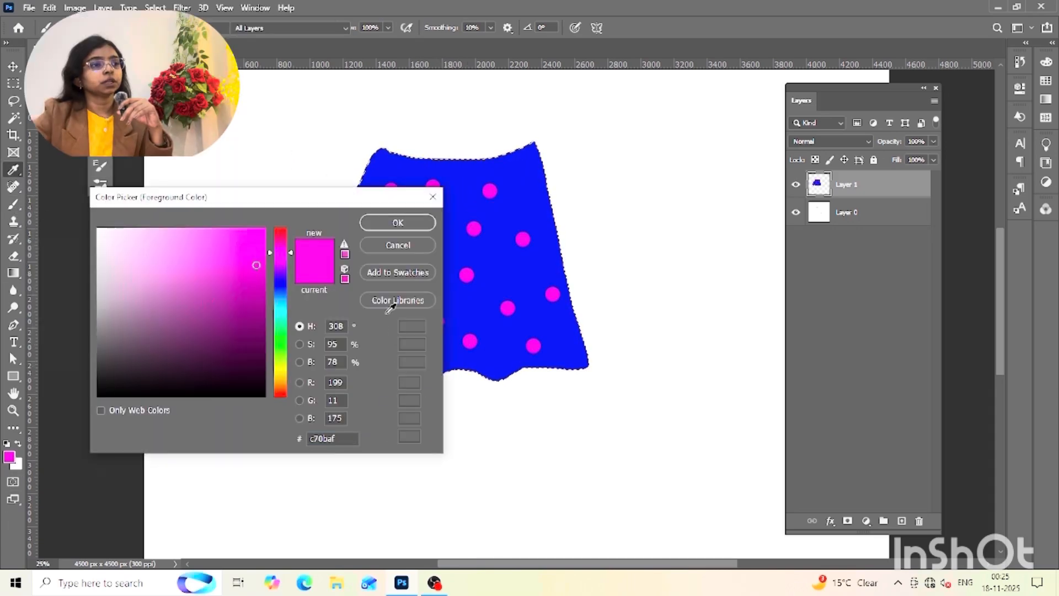
left_click(280, 335)
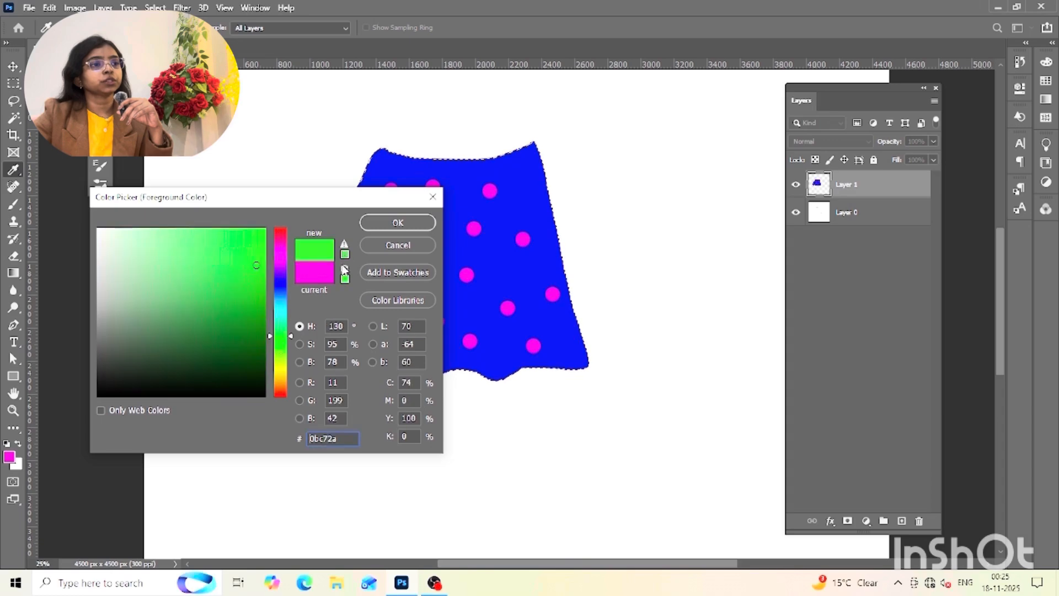
left_click(397, 222)
key("b")
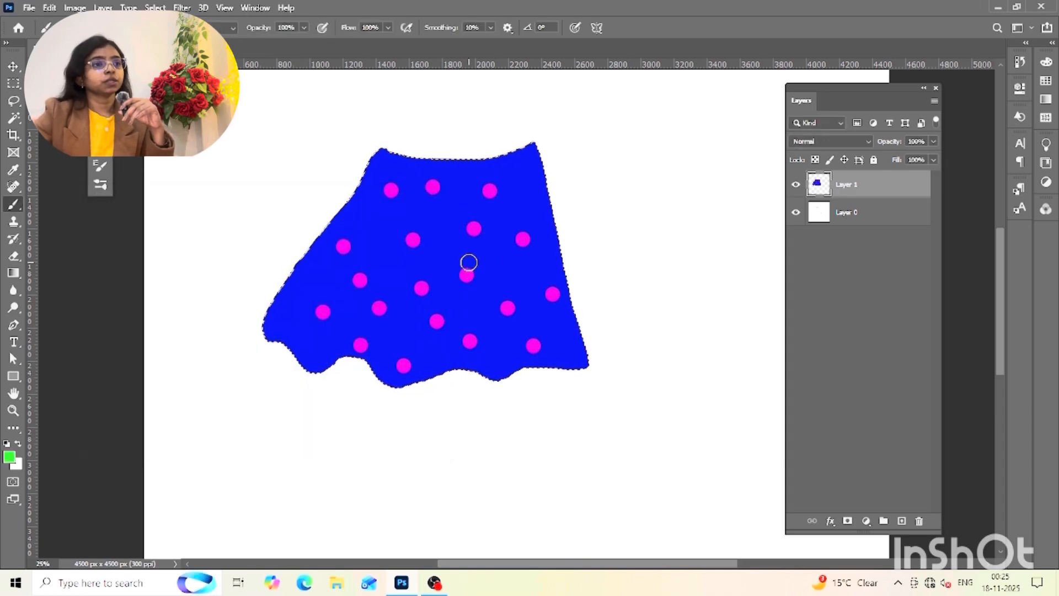
key("bracketright")
key("bracketright")
key("bracketright")
key("bracketright")
key("bracketright")
key("bracketright")
key("bracketright")
key("bracketright")
left_click_drag(413, 184, 355, 236)
mouse_move(292, 313)
left_mouse_down()
mouse_move(308, 347)
mouse_move(485, 172)
mouse_move(394, 350)
mouse_move(384, 393)
mouse_move(479, 267)
mouse_move(512, 161)
mouse_move(530, 274)
left_mouse_up()
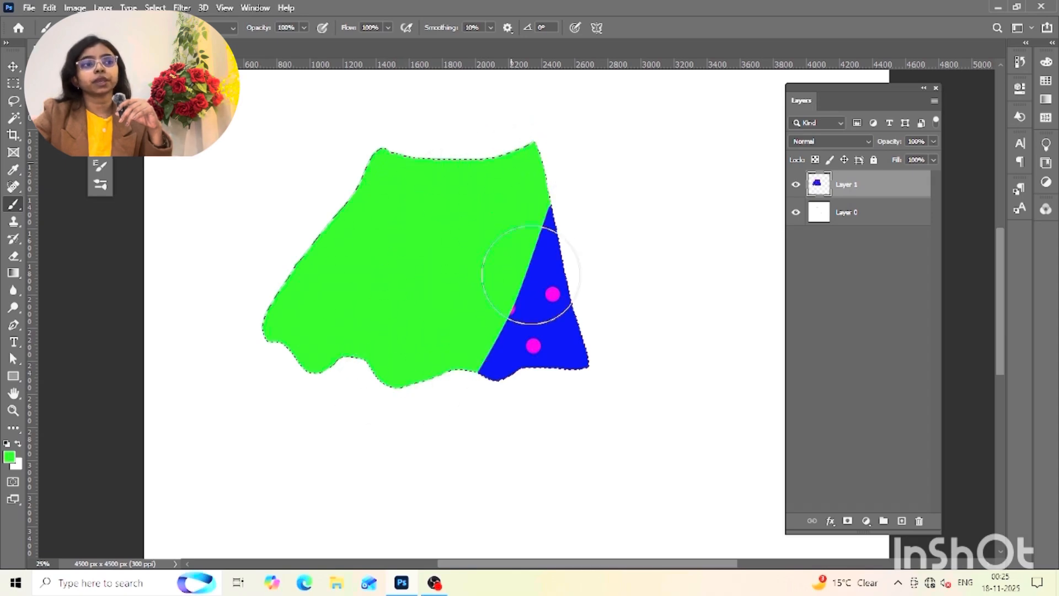
mouse_move(597, 339)
left_mouse_down()
mouse_move(494, 336)
mouse_move(444, 360)
left_mouse_up()
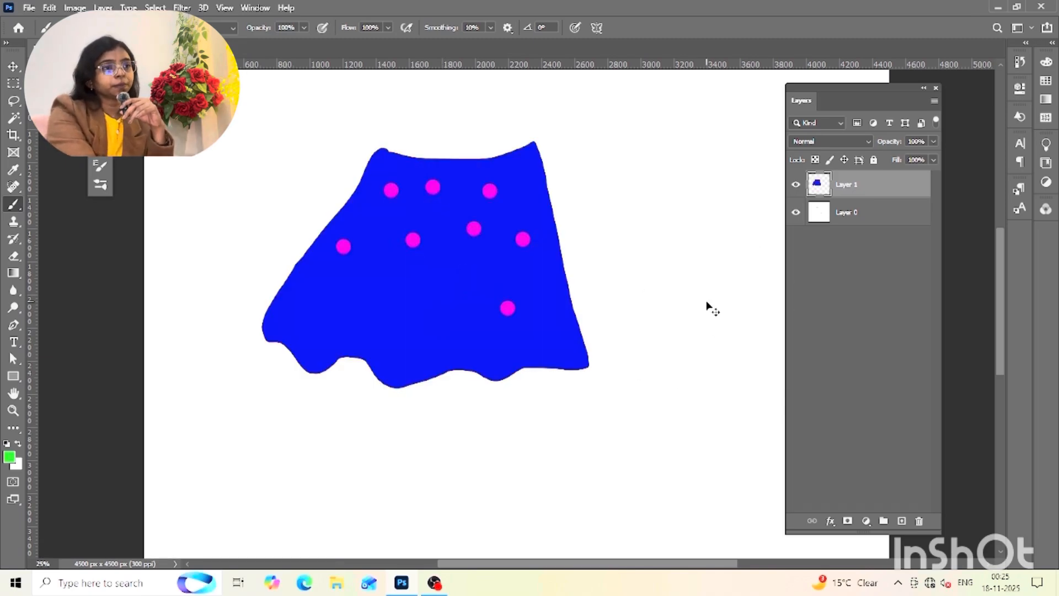
Undo the green paint and the magenta dots on Layer 1, back to the plain blue skirt
key("ctrl+z")
key("ctrl+z")
key("ctrl+z")
key("ctrl+z")
key("ctrl+z")
key("ctrl+z")
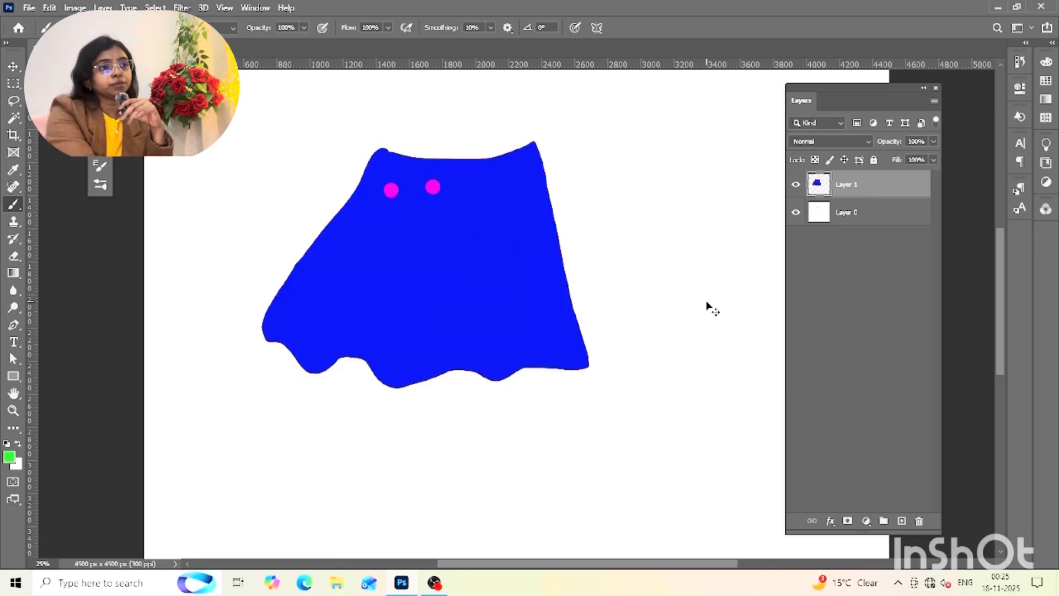
key("ctrl+z")
key("ctrl+z")
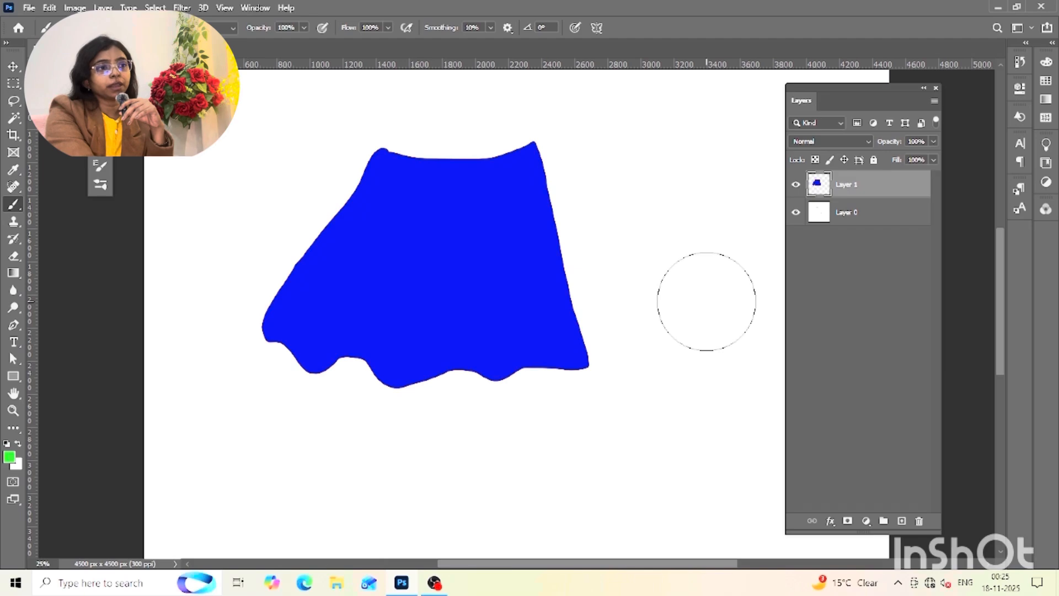
Rename Layer 1 as "blue skirt"
double_click(848, 188)
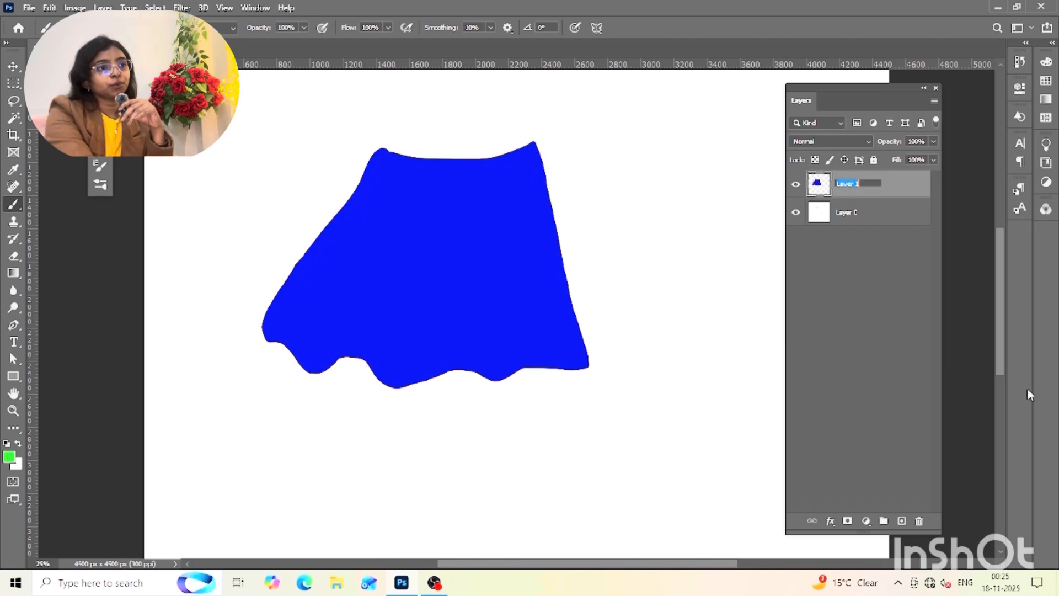
type("blue sk")
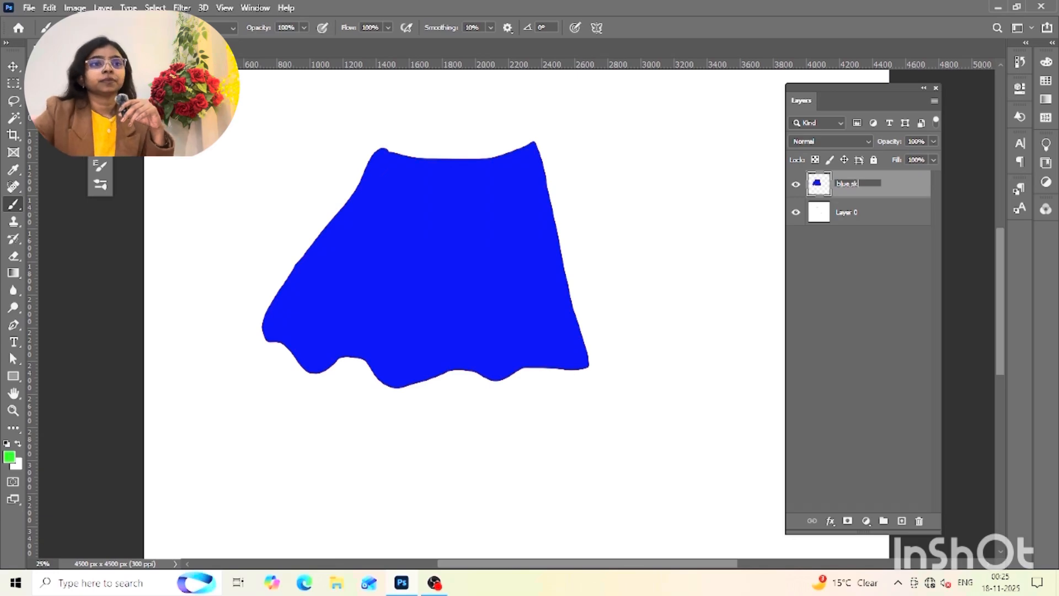
key("Return")
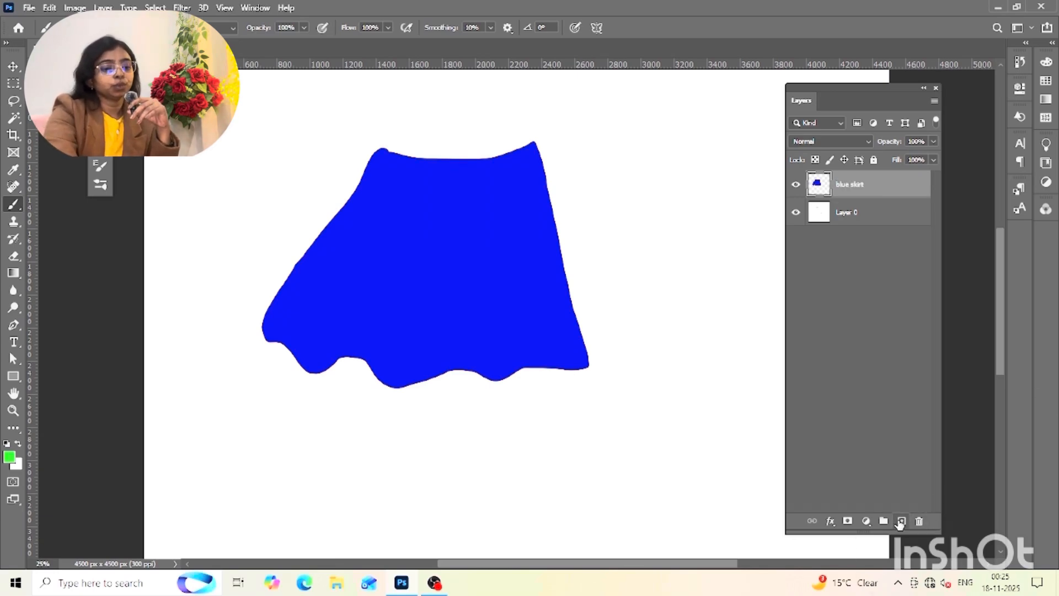
Create a new layer above the blue skirt layer and name it "polka dots"
left_click(901, 521)
double_click(849, 184)
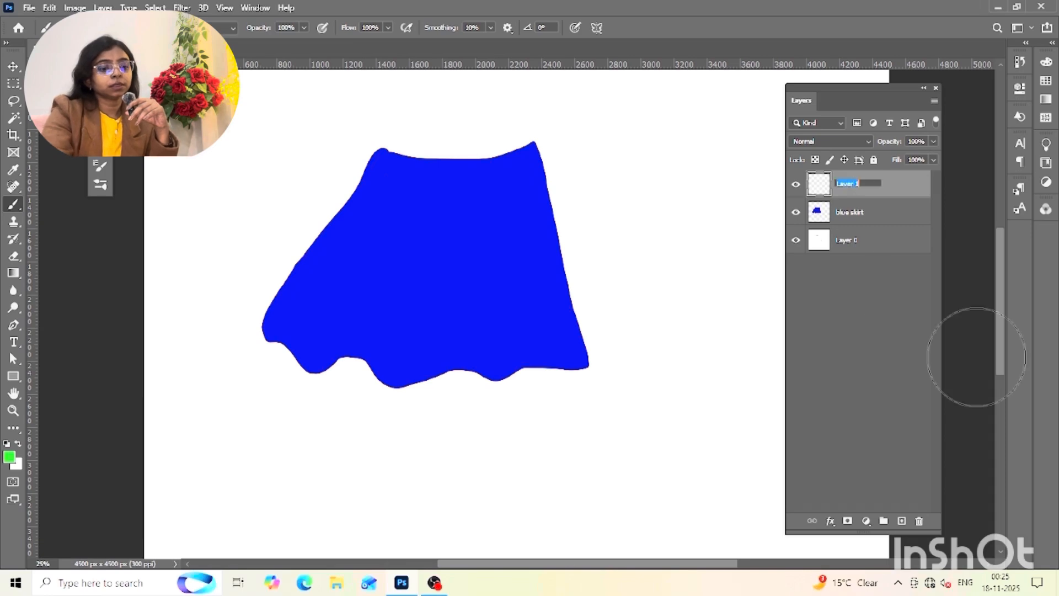
type("ou")
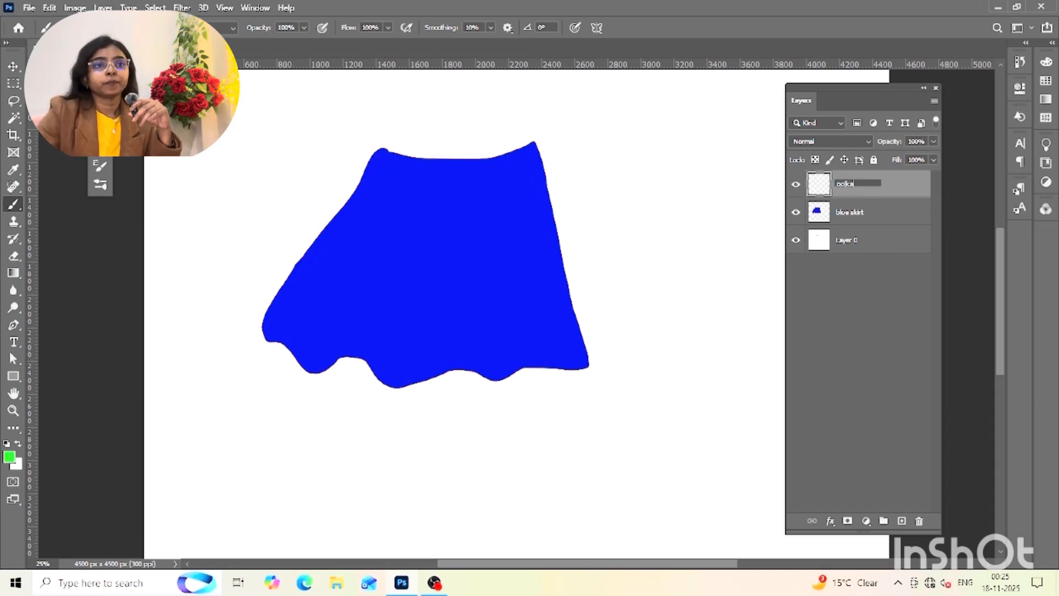
key("Return")
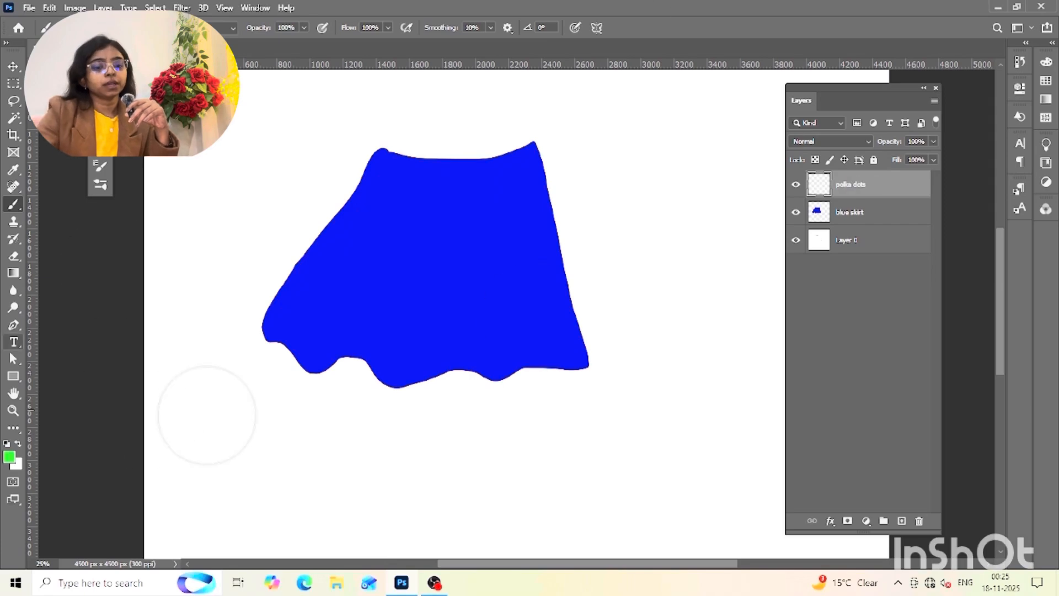
Stamp green dots over the upper, middle and lower-left skirt on the polka dots layer with a 40 px brush
key("bracketleft")
key("bracketleft")
key("bracketleft")
key("bracketleft")
key("bracketleft")
key("bracketleft")
key("bracketleft")
key("bracketleft")
key("bracketleft")
key("bracketleft")
key("bracketleft")
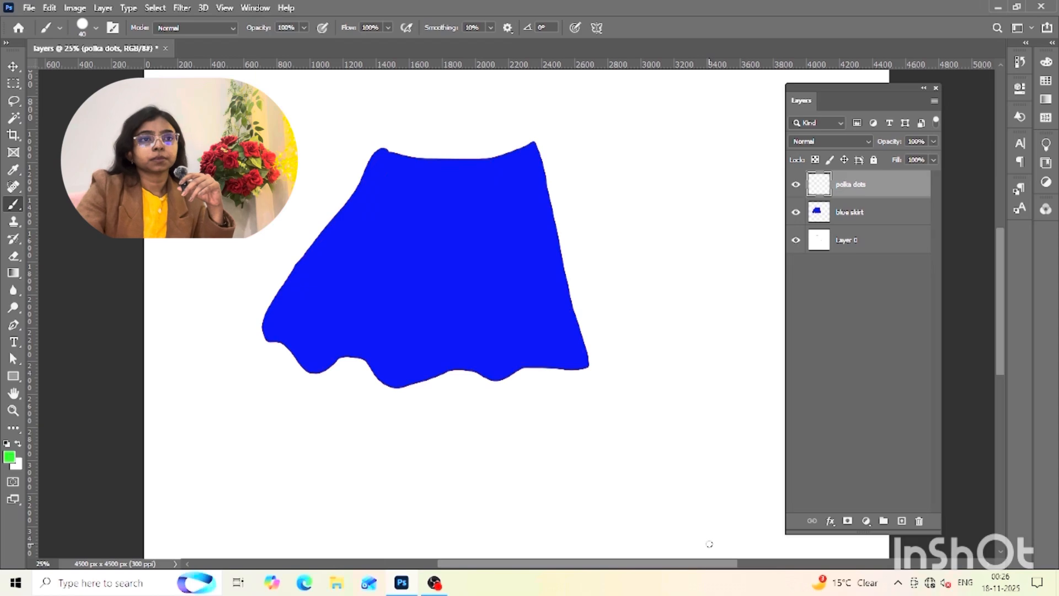
left_click(394, 188)
left_click(450, 208)
left_click(411, 254)
left_click(411, 225)
left_click(429, 181)
left_click(453, 272)
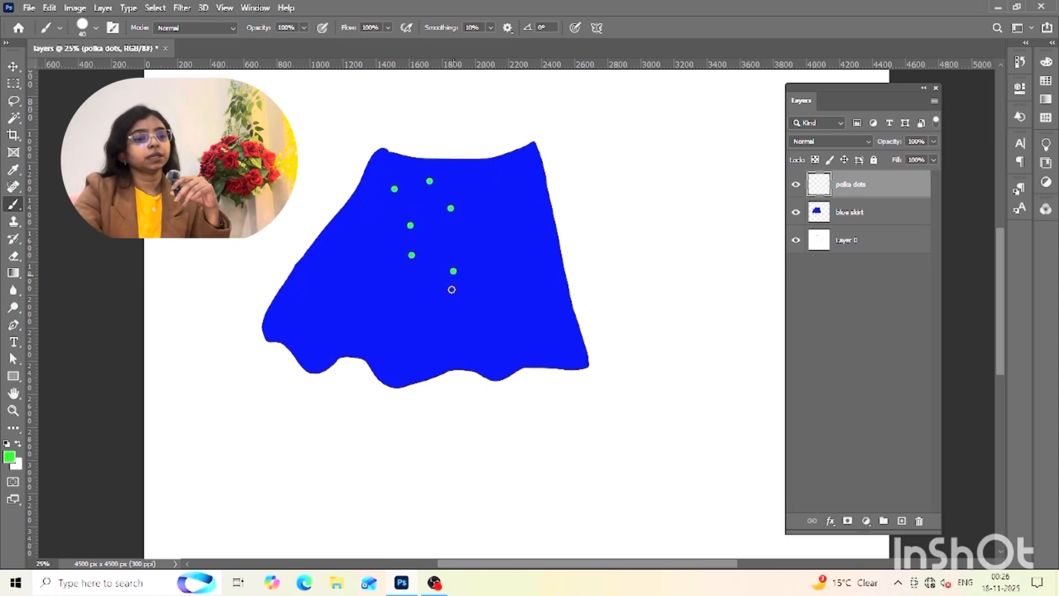
left_click(340, 268)
left_click(301, 310)
left_click(340, 361)
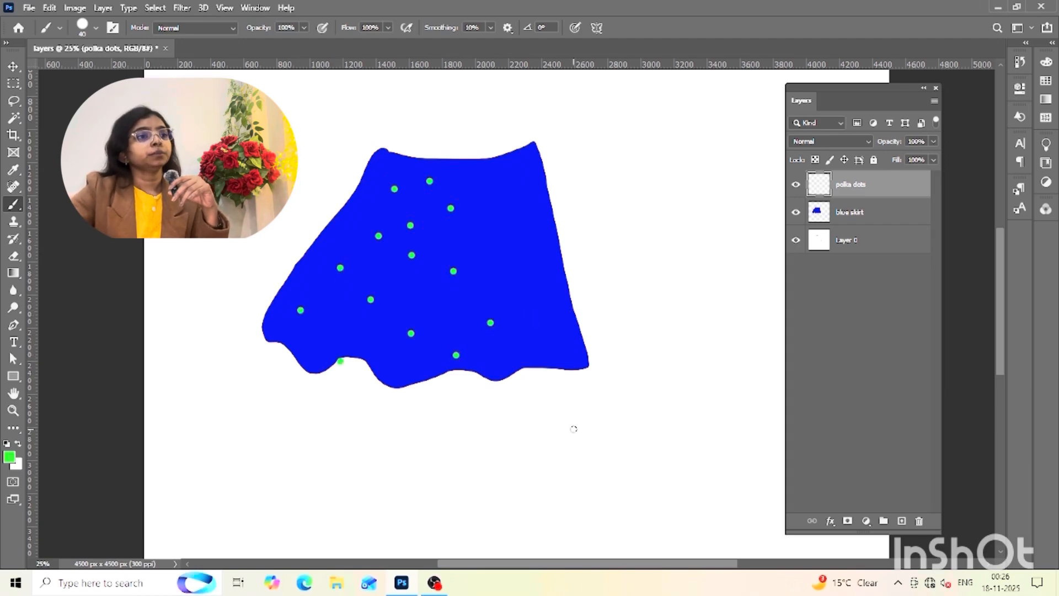
Undo the latest dots, including the one on the hem, and stamp more green dots over the rest of the skirt
key("ctrl+z")
key("ctrl+z")
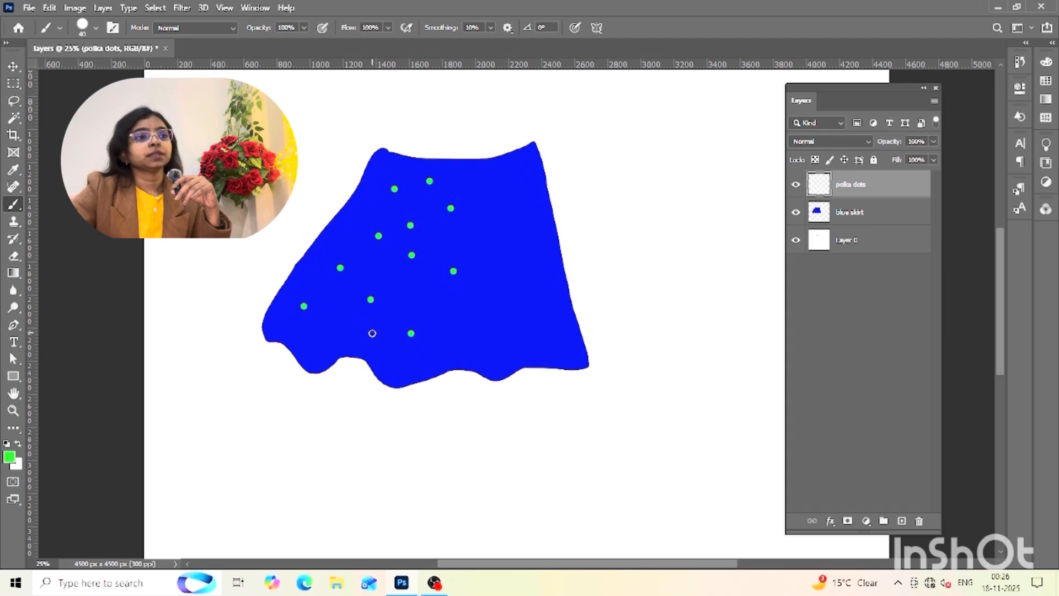
left_click(516, 187)
left_click(492, 268)
left_click(543, 268)
left_click(526, 233)
left_click(567, 341)
left_click(465, 344)
left_click(481, 297)
left_click(420, 360)
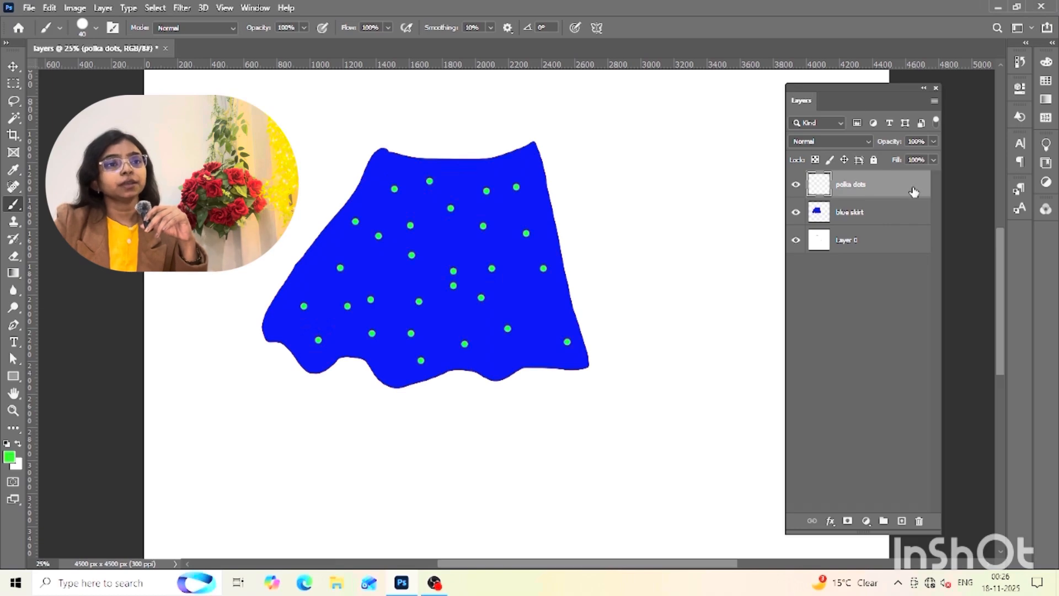
Lock the polka dots layer and select the pixels of the blue skirt layer
left_click(818, 215)
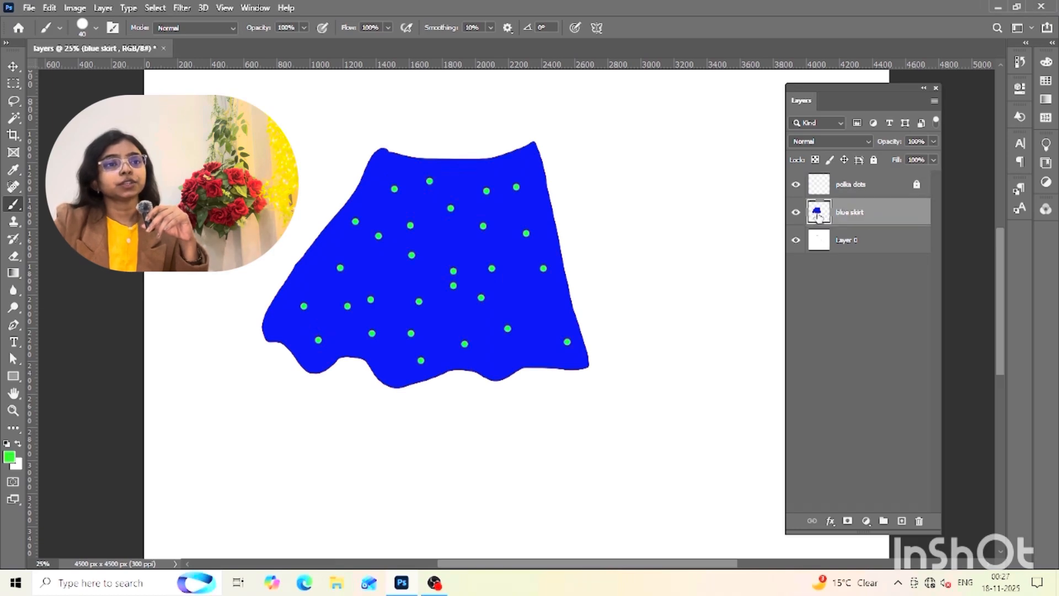
right_click(818, 216)
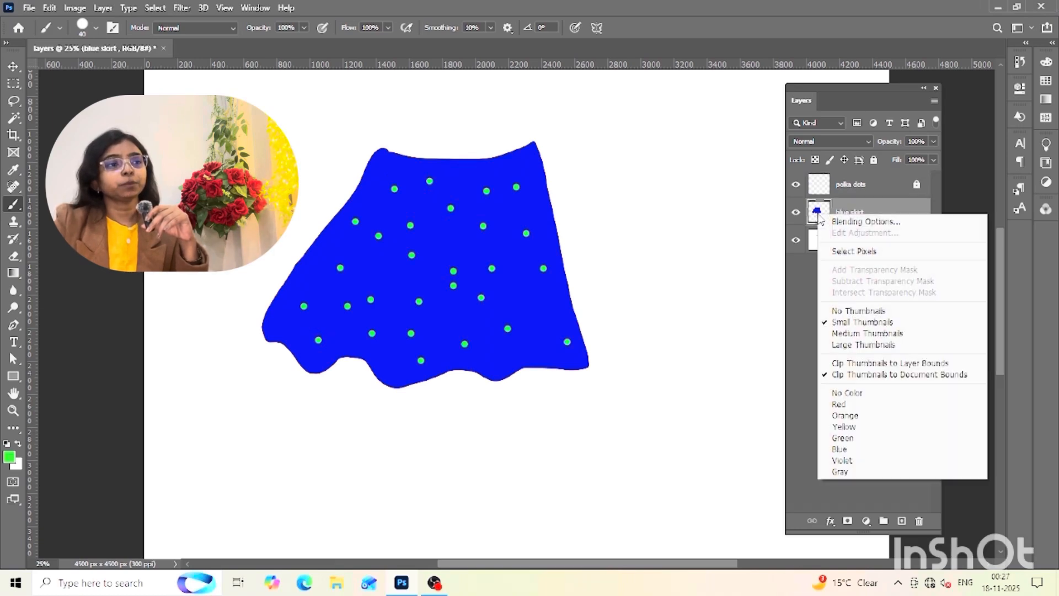
left_click(839, 251)
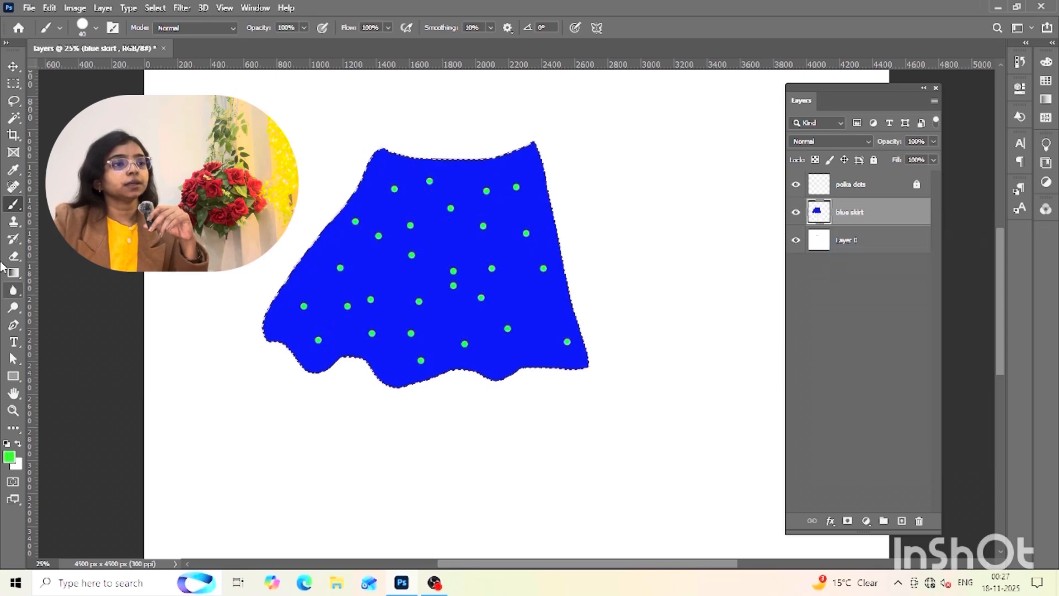
Set the foreground colour to yellow (#c7bc0b) and enlarge the brush to 700 px
left_click(6, 458)
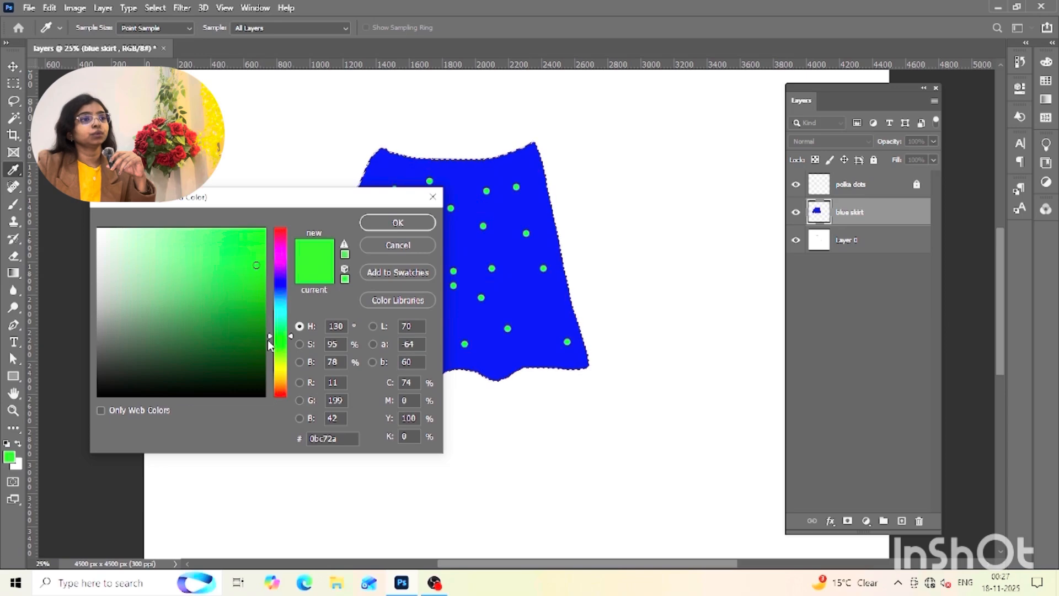
left_click(271, 370)
mouse_move(271, 375)
left_mouse_down()
mouse_move(276, 248)
mouse_move(270, 370)
left_mouse_up()
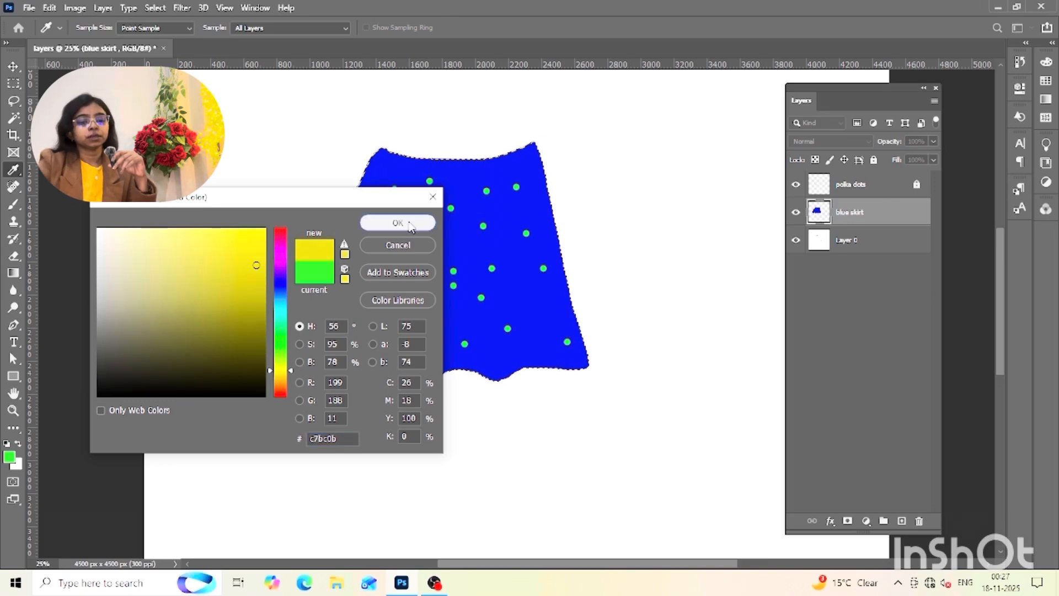
left_click(398, 222)
key("b")
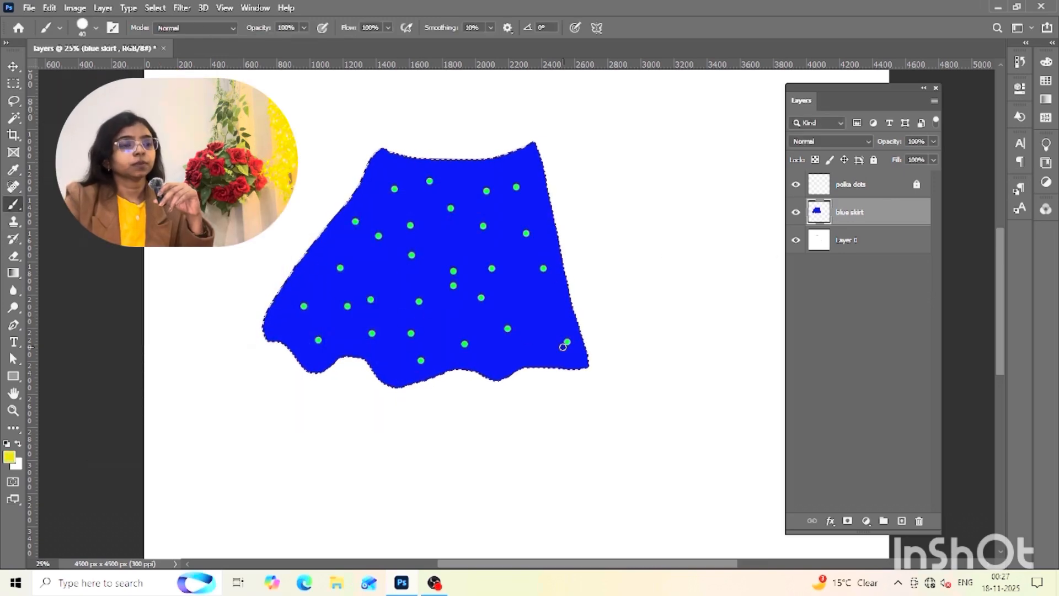
key("bracketright")
key("bracketright")
key("bracketright")
key("bracketright")
key("bracketright")
key("bracketright")
key("bracketright")
key("bracketright")
key("bracketright")
key("bracketright")
key("bracketright")
key("bracketright")
key("bracketright")
key("bracketright")
key("bracketright")
key("bracketright")
key("bracketright")
key("bracketright")
key("bracketright")
key("bracketright")
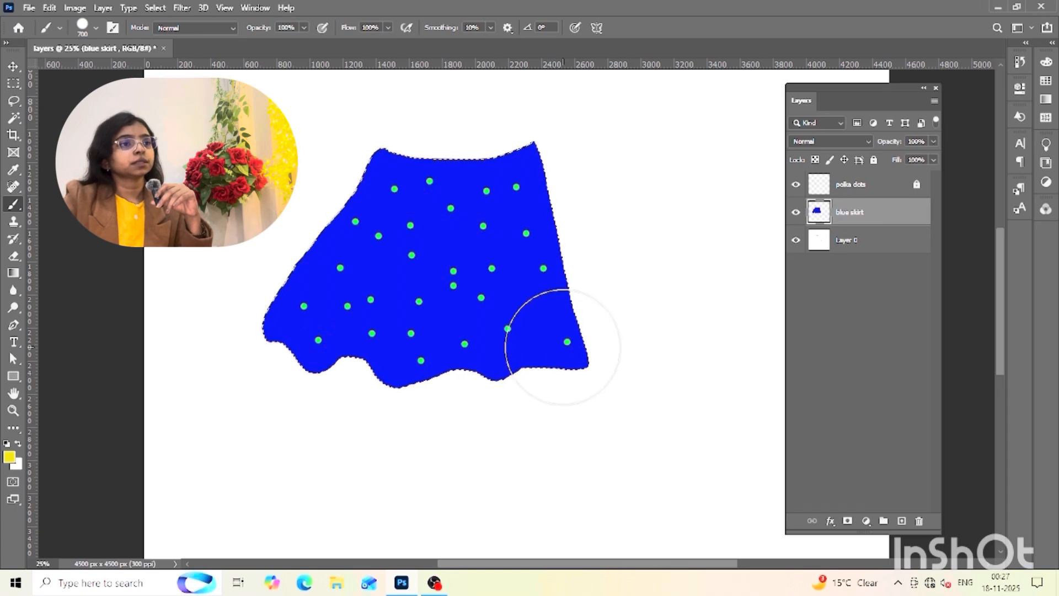
Try painting the selected skirt yellow directly on the blue skirt layer, and undo the deselection and the paint
left_click(394, 188)
mouse_move(304, 292)
left_mouse_down()
mouse_move(316, 331)
mouse_move(444, 170)
mouse_move(377, 373)
mouse_move(479, 204)
mouse_move(496, 196)
mouse_move(480, 361)
mouse_move(511, 289)
mouse_move(516, 201)
mouse_move(549, 289)
mouse_move(556, 390)
left_mouse_up()
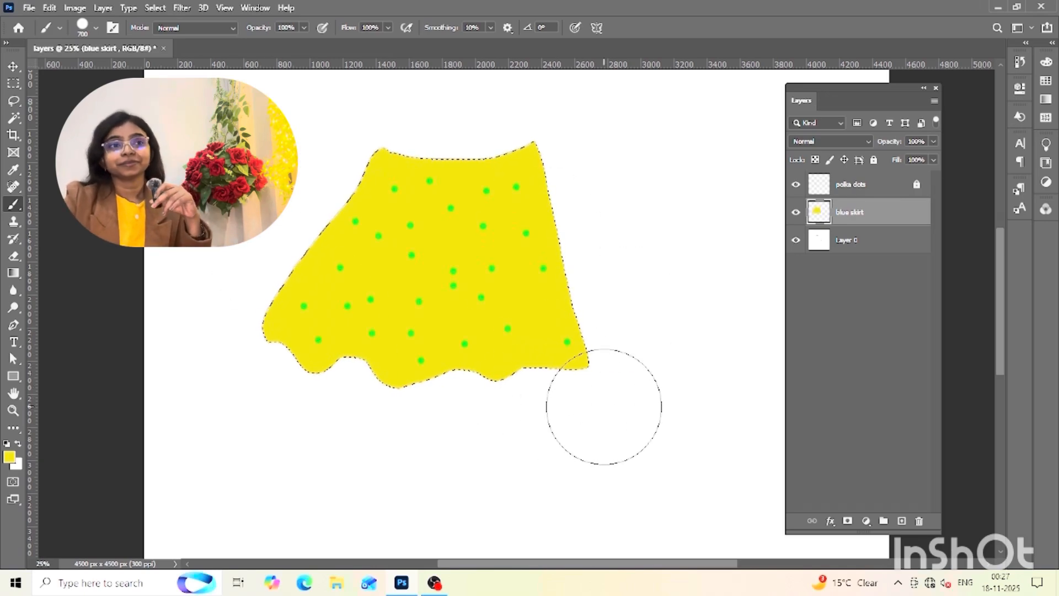
key("ctrl+d")
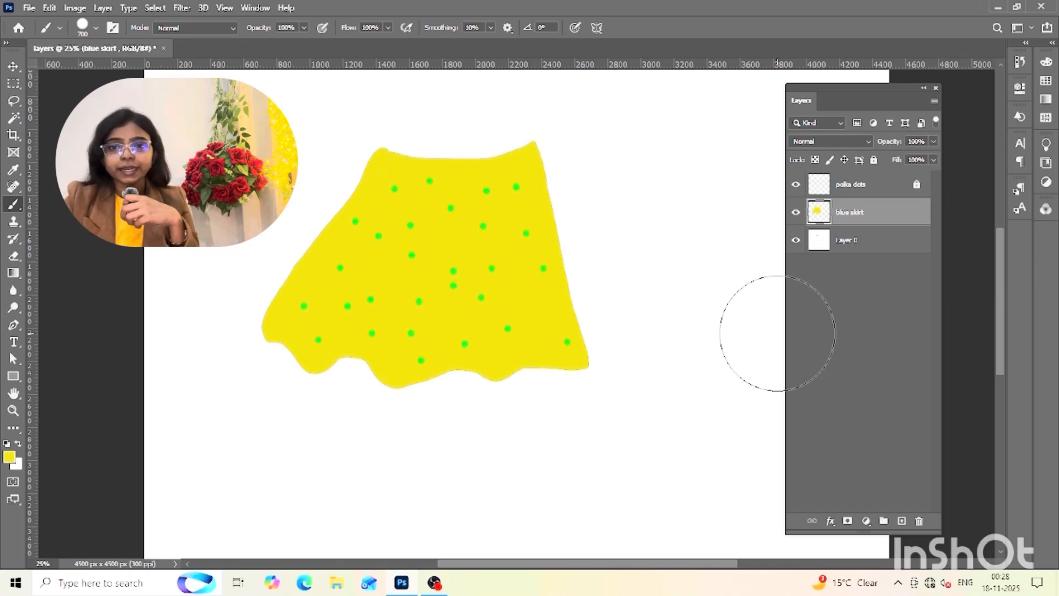
key("ctrl+z")
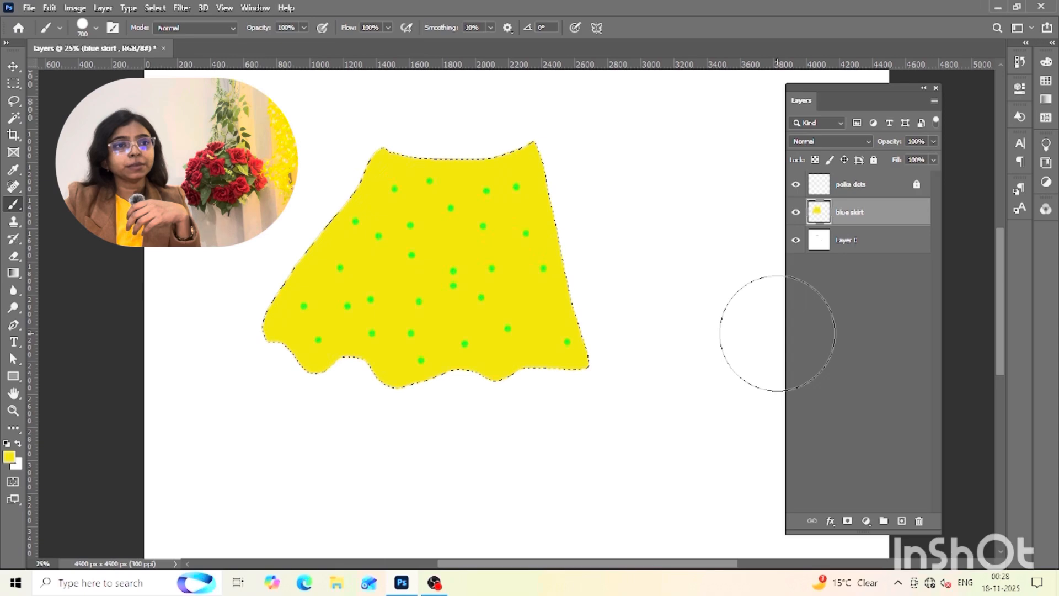
key("ctrl+z")
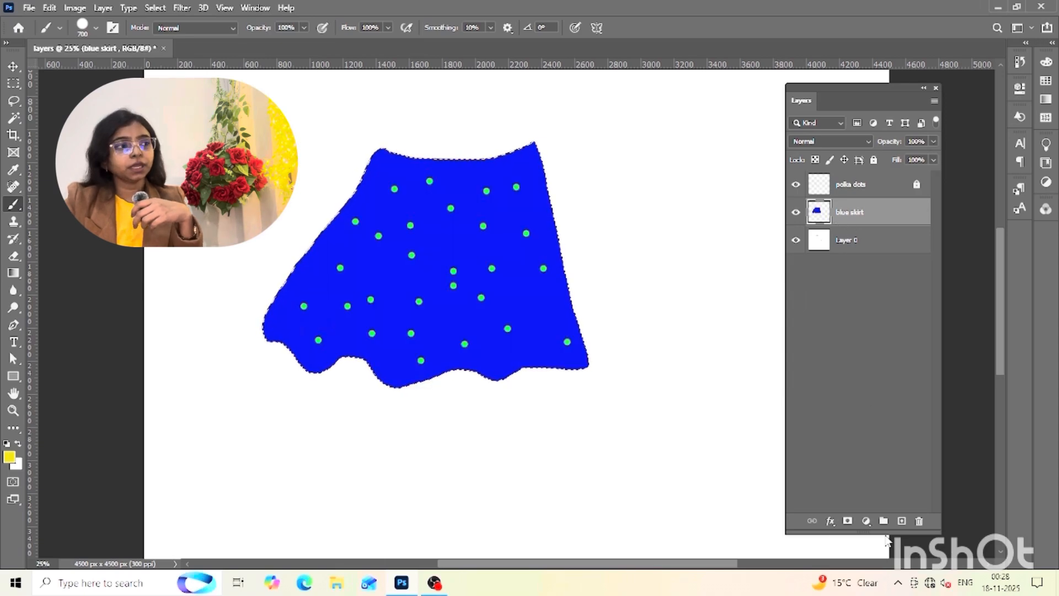
Create a new layer between the polka dots and blue skirt layers and name it "yellow skirt"
left_click(901, 521)
double_click(849, 212)
type("yellow")
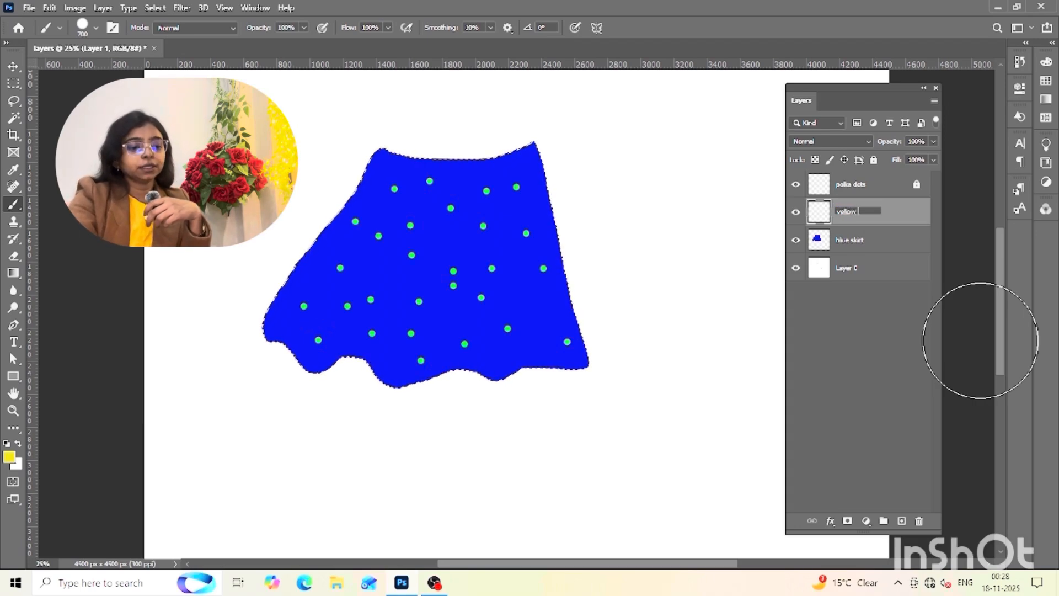
type(" skirt")
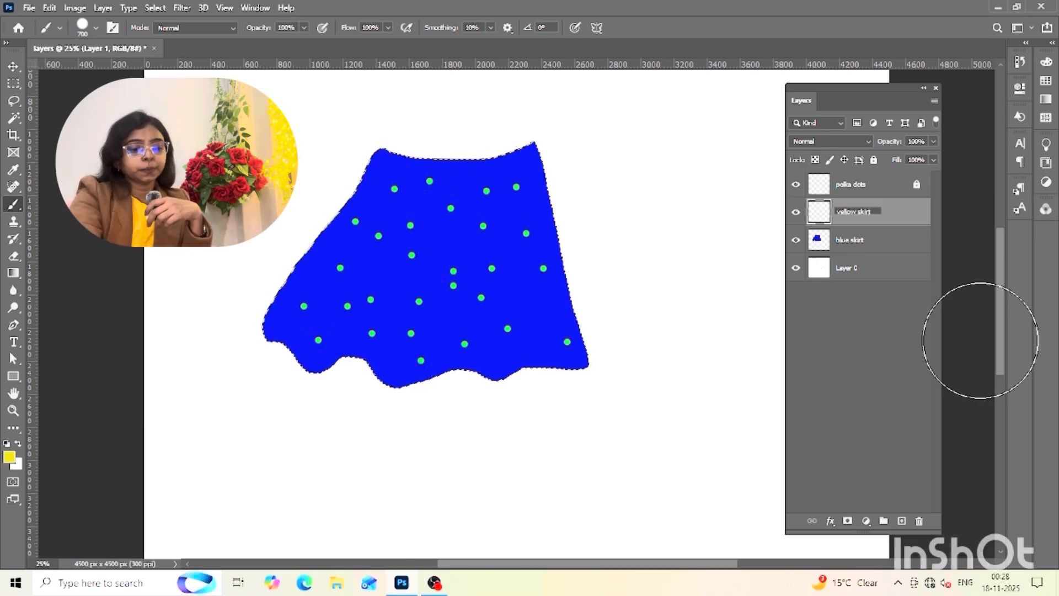
key("Return")
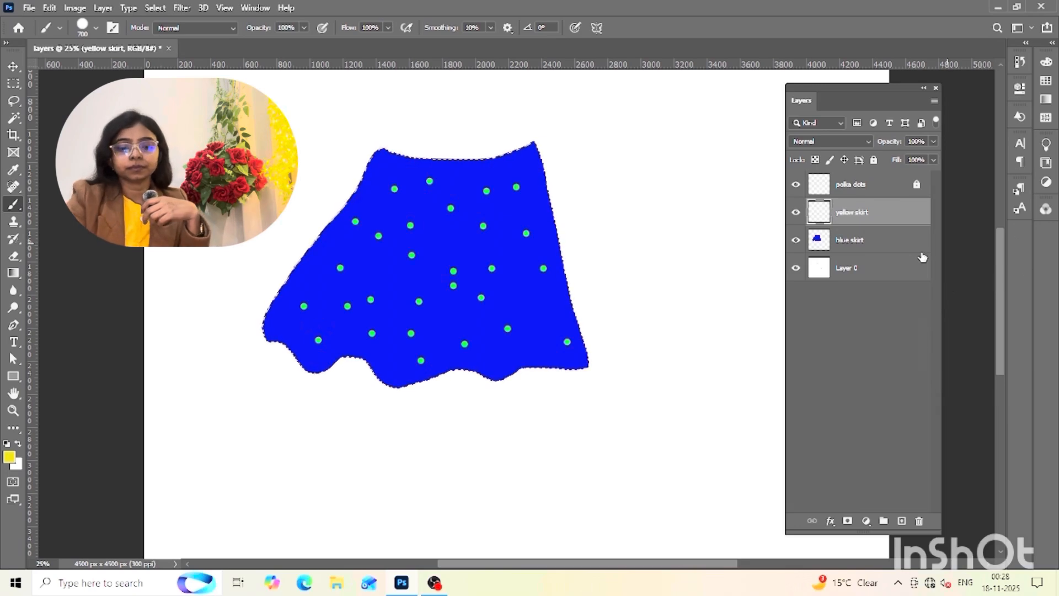
Paint the whole selected skirt shape yellow on the yellow skirt layer, and deselect
left_click(874, 241)
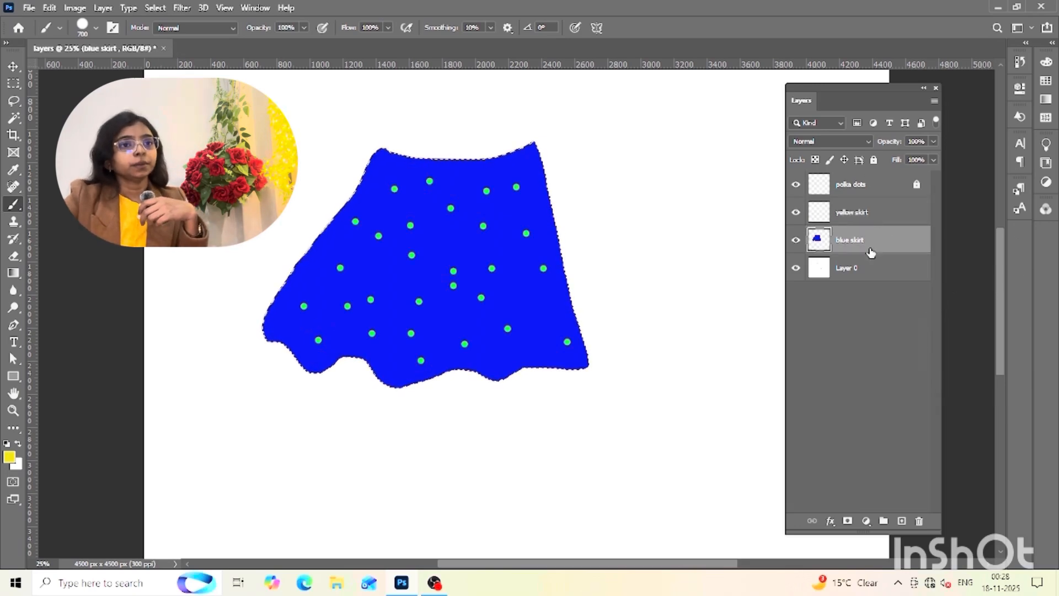
left_click(888, 219)
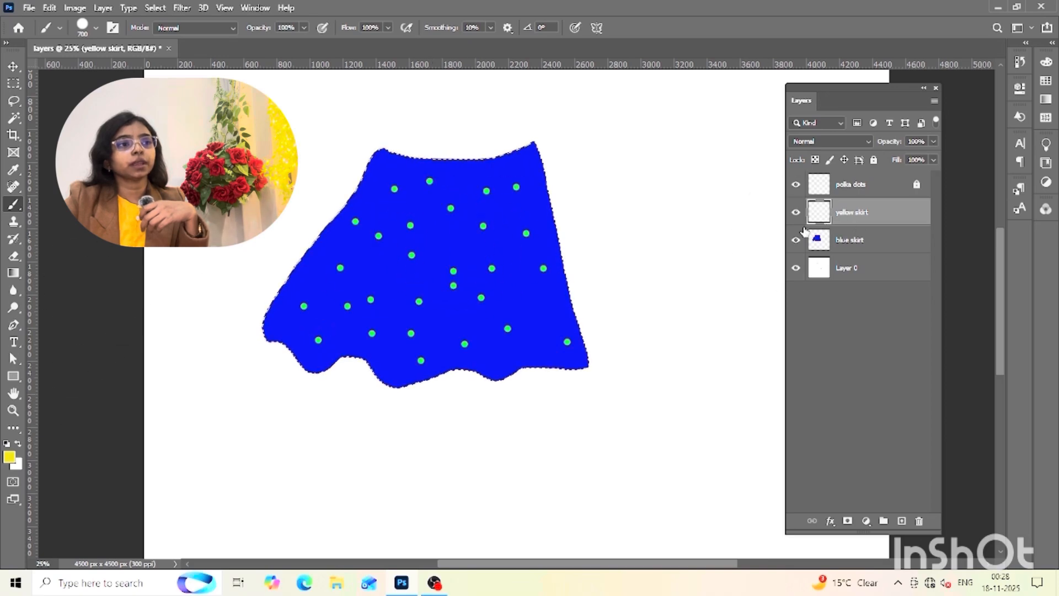
left_click_drag(424, 203, 378, 229)
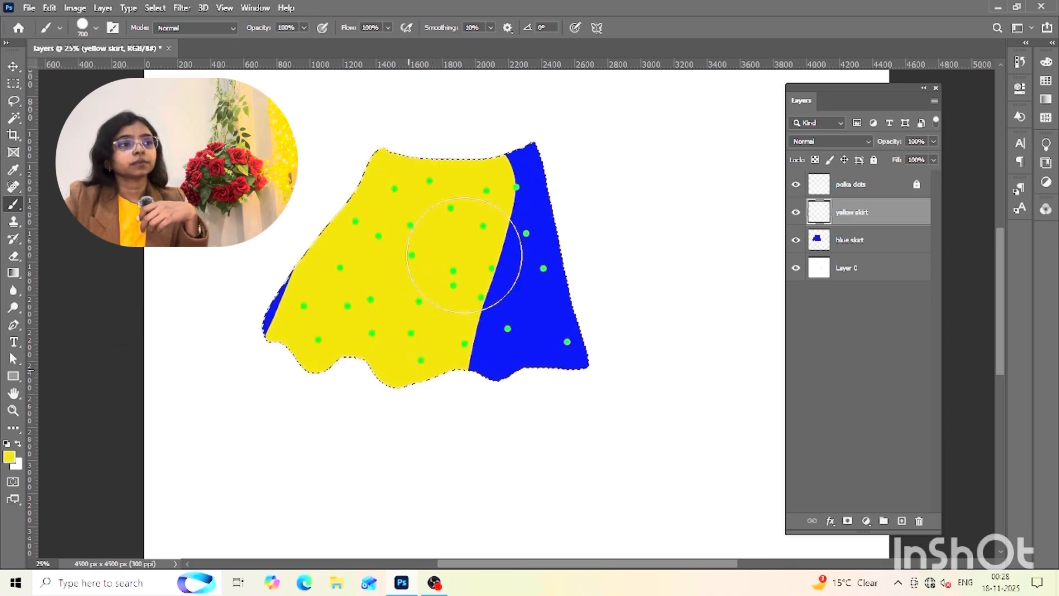
left_click_drag(446, 299, 542, 365)
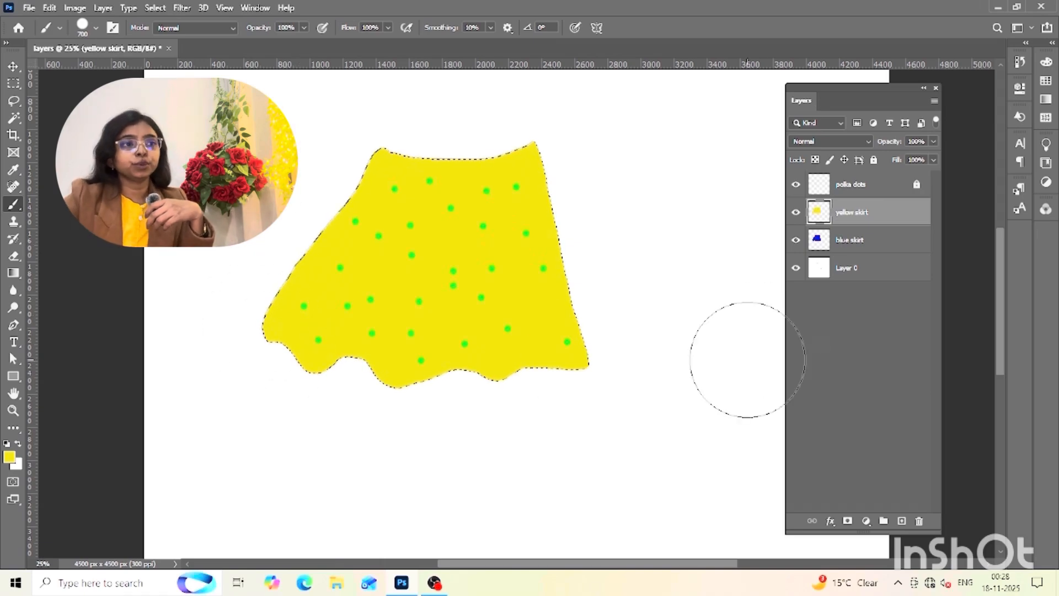
key("ctrl+d")
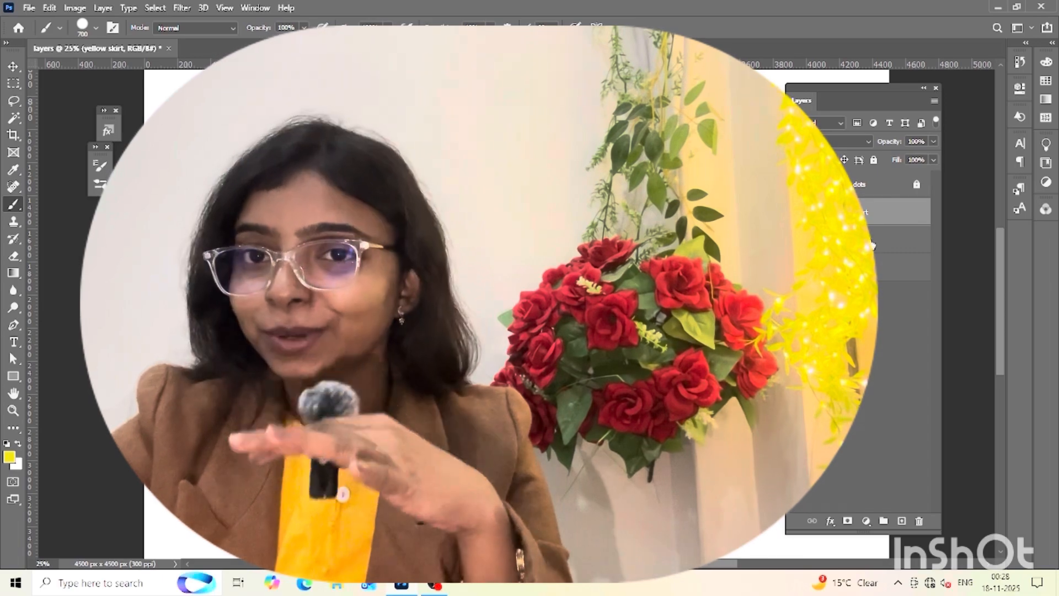
Lock the blue skirt layer and keep it visible, and hide the yellow skirt layer above it
left_click(855, 240)
left_click(873, 160)
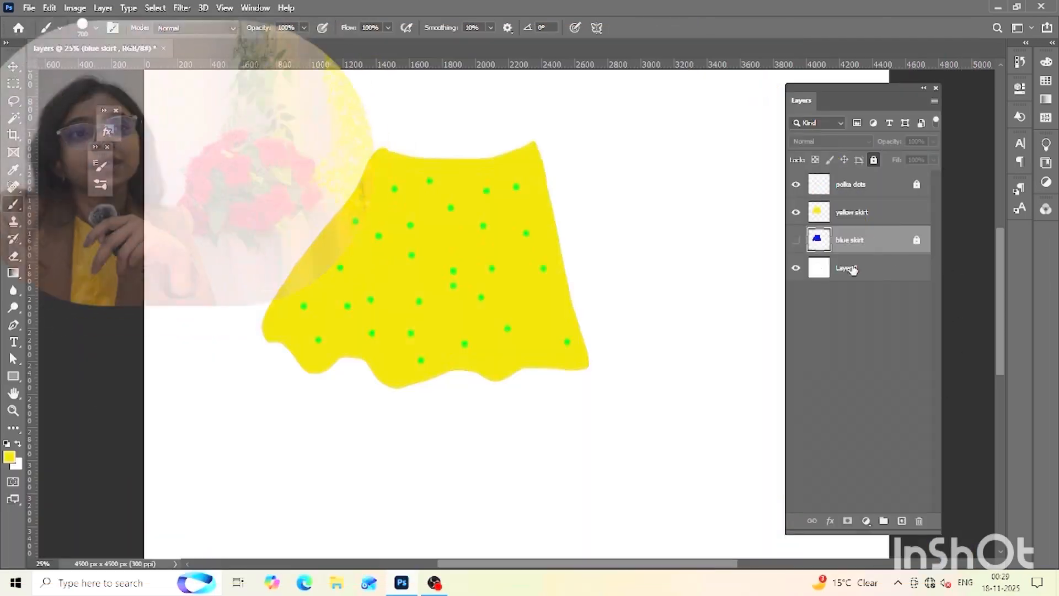
left_click(795, 241)
left_click(795, 241)
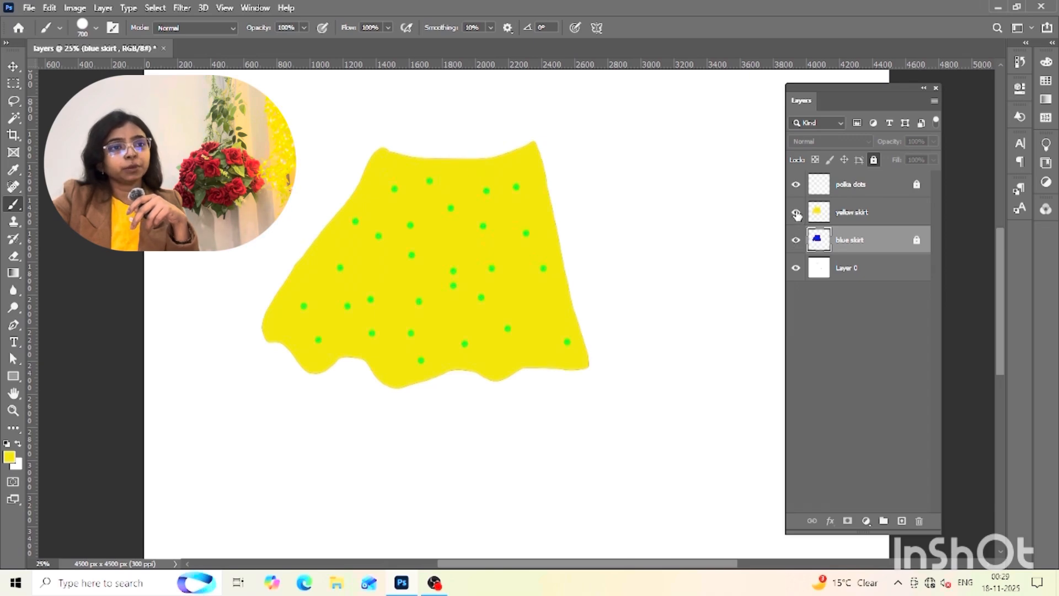
left_click(795, 213)
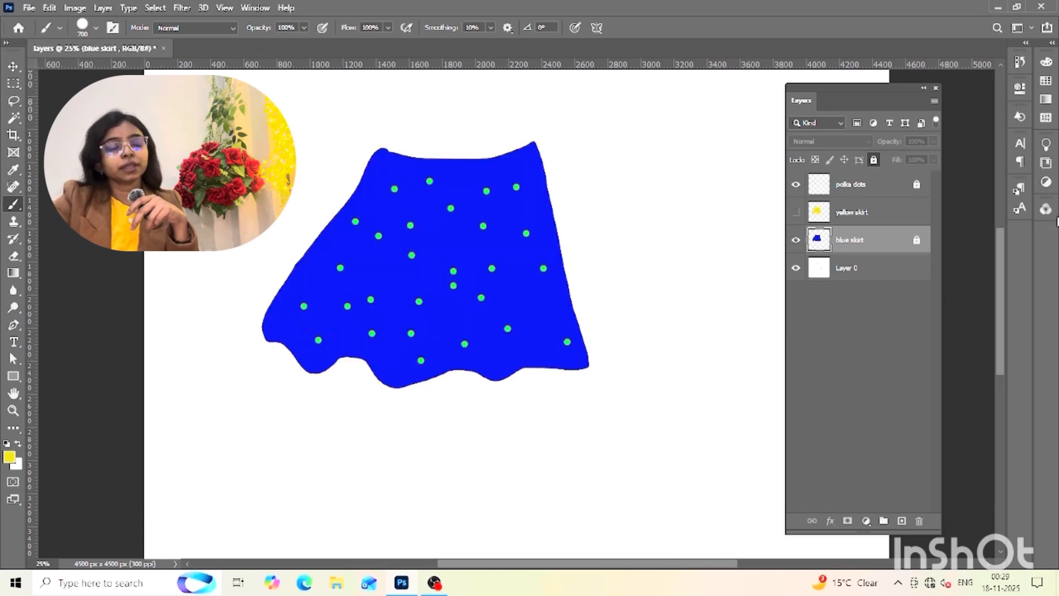